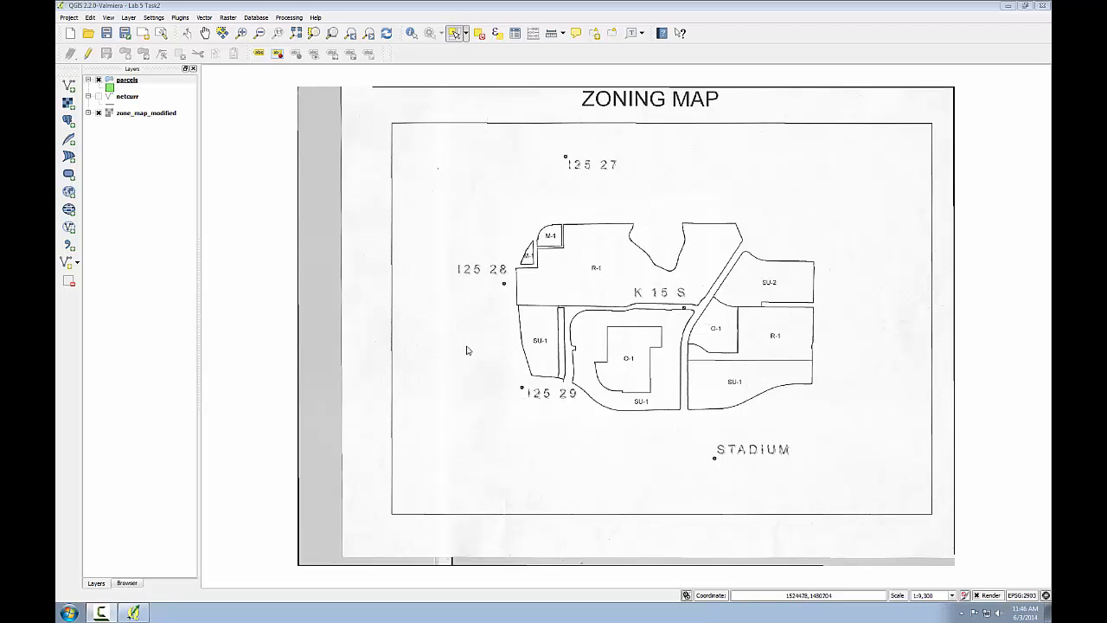
# Set the parcels layer's transparency to 50 in its style properties
pyautogui.click(123, 81)
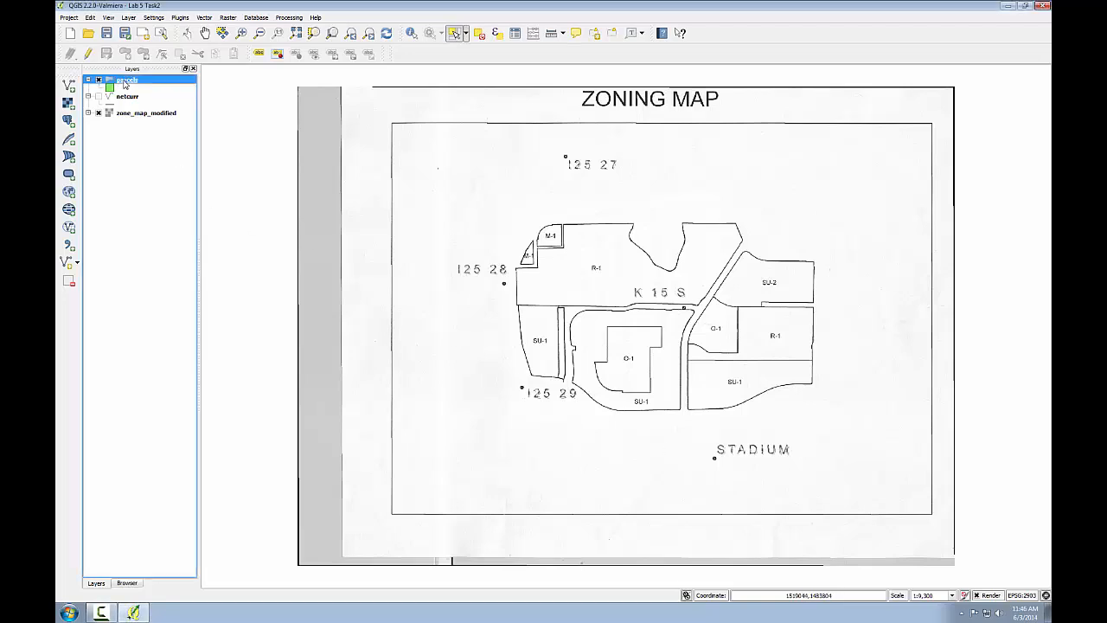
pyautogui.doubleClick(124, 82)
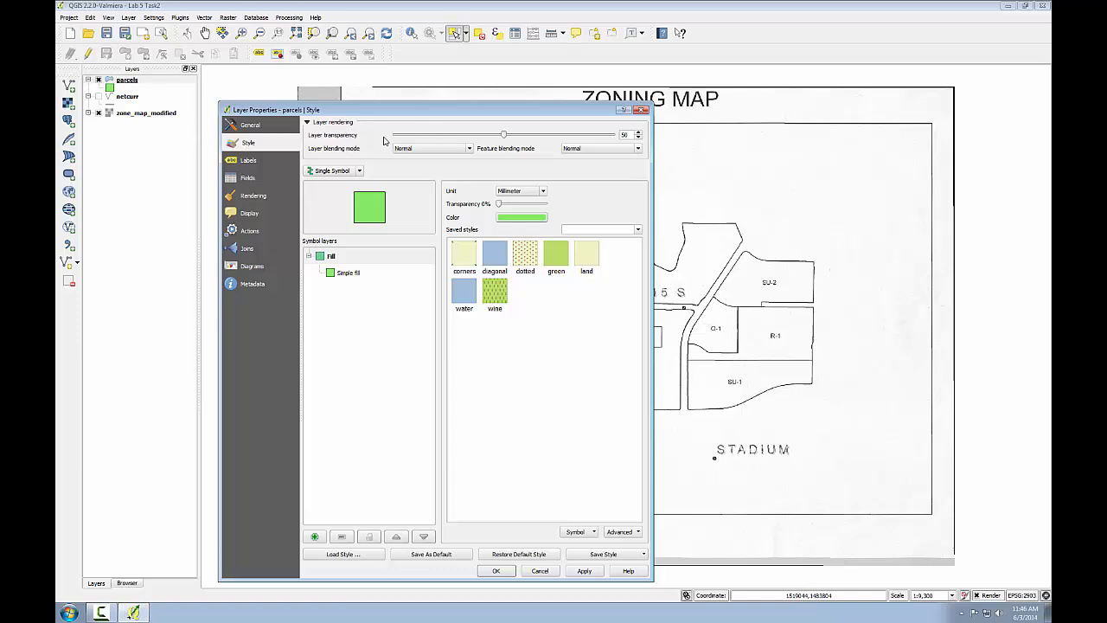
pyautogui.moveTo(506, 138)
pyautogui.mouseDown()
pyautogui.moveTo(486, 136)
pyautogui.moveTo(506, 133)
pyautogui.mouseUp()
pyautogui.click(496, 571)
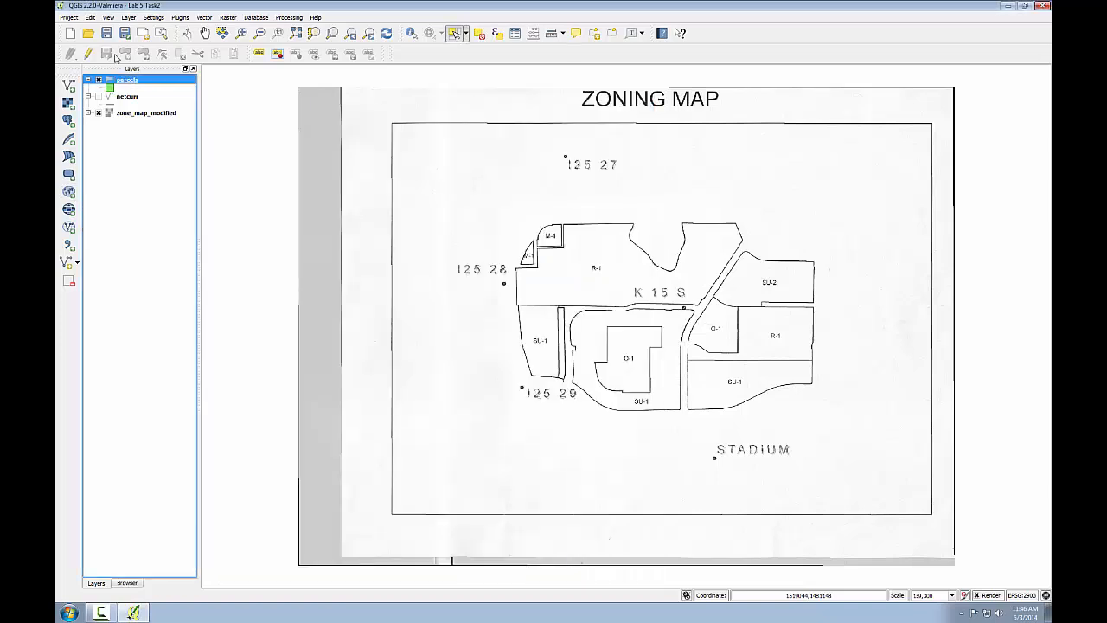
# Turn on editing for the parcels layer and check that the Digitizing toolbar is enabled
pyautogui.rightClick(127, 80)
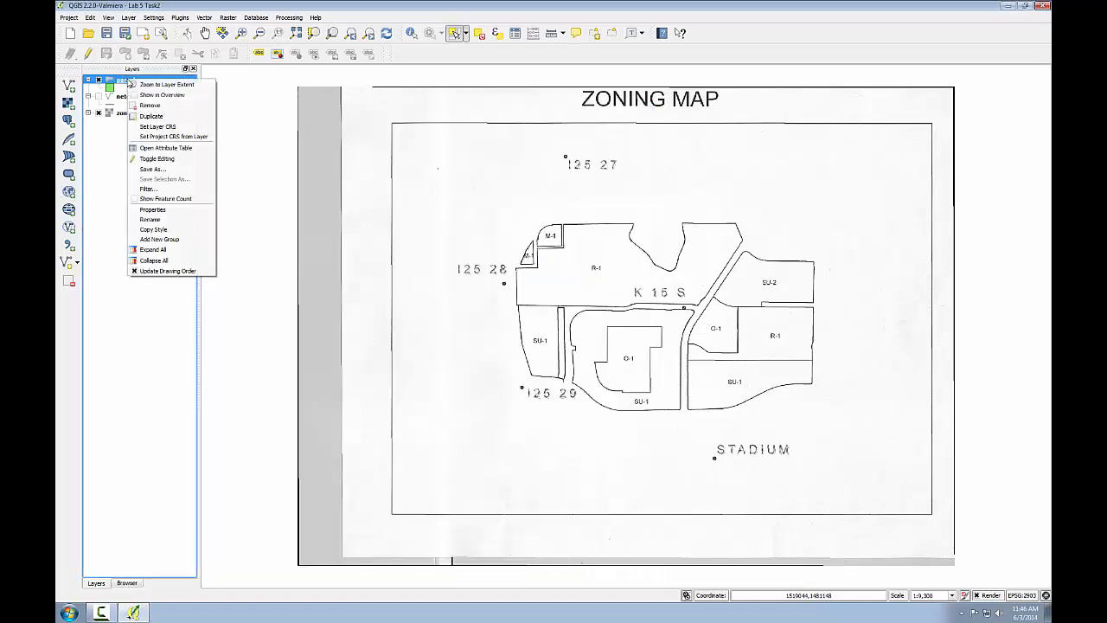
pyautogui.click(150, 160)
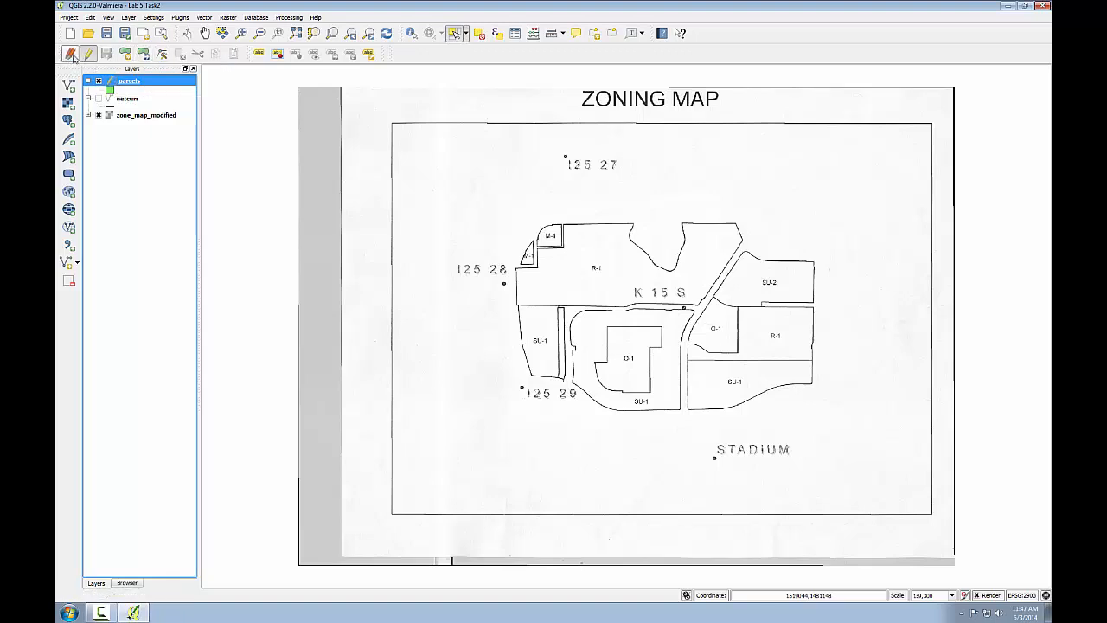
pyautogui.rightClick(722, 19)
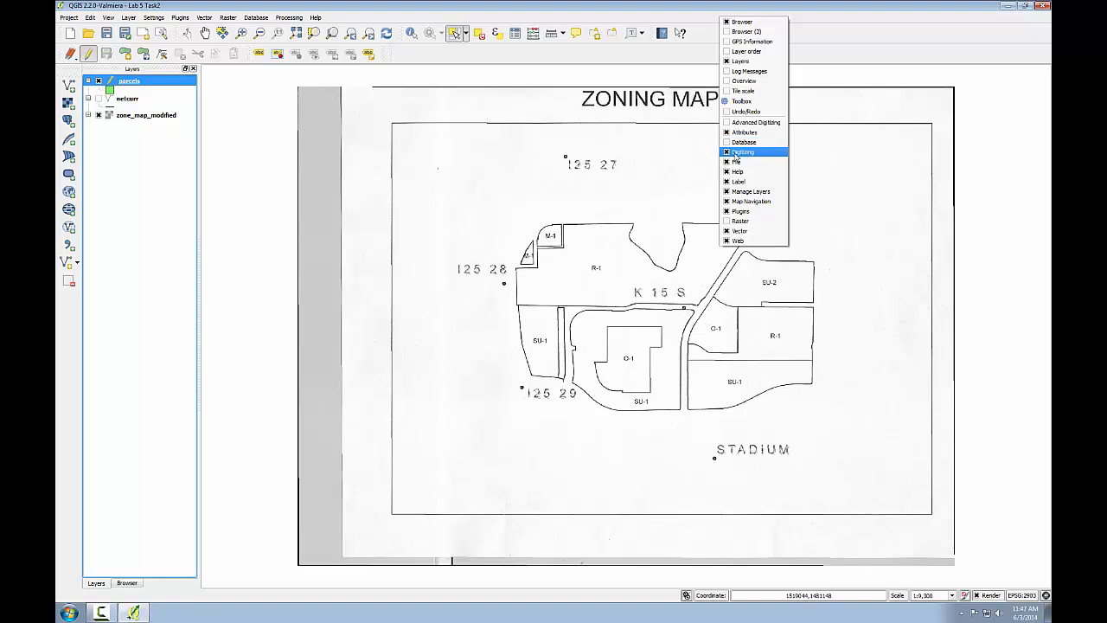
pyautogui.click(654, 4)
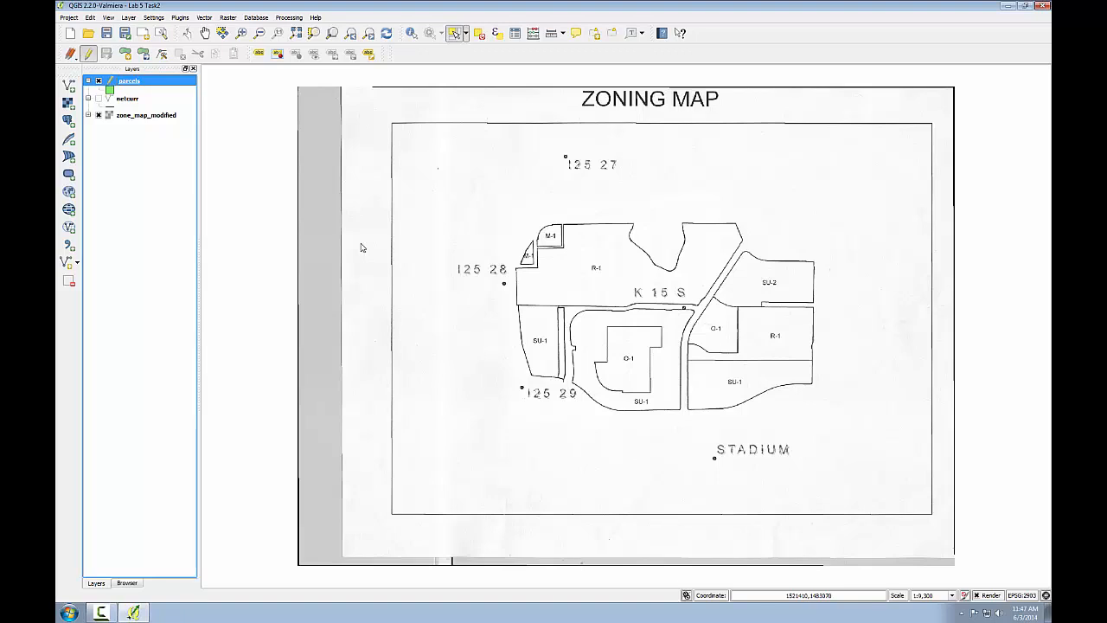
# Start a new parcels polygon at the northern tip of the eastern O-1 zone and trace its curved northern edge to the northeast corner
pyautogui.click(242, 34)
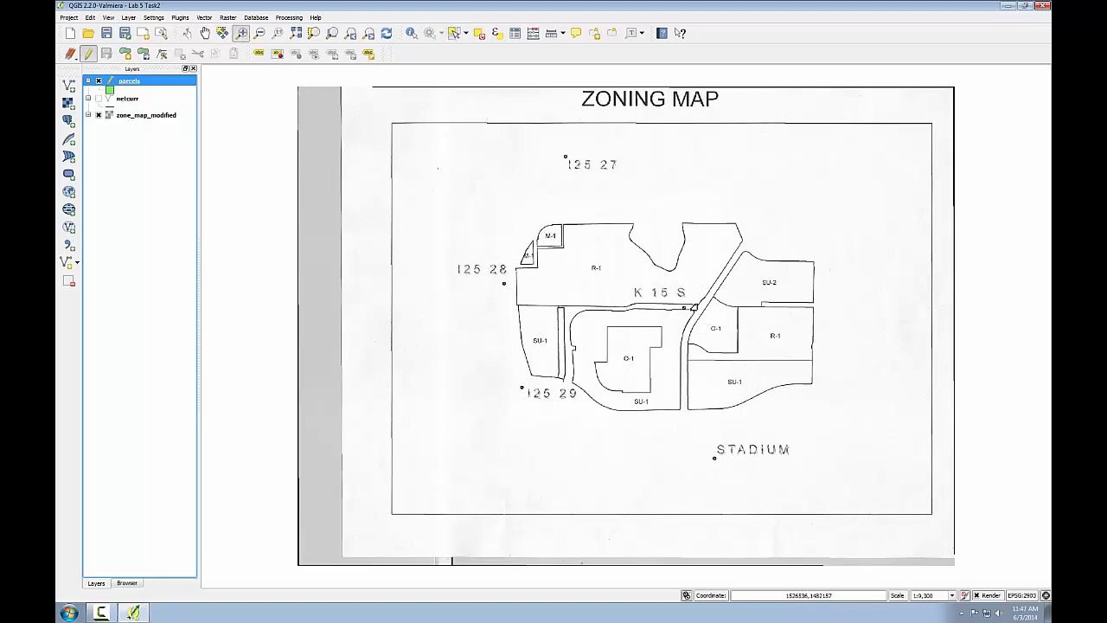
pyautogui.moveTo(725, 346); pyautogui.dragTo(753, 364)
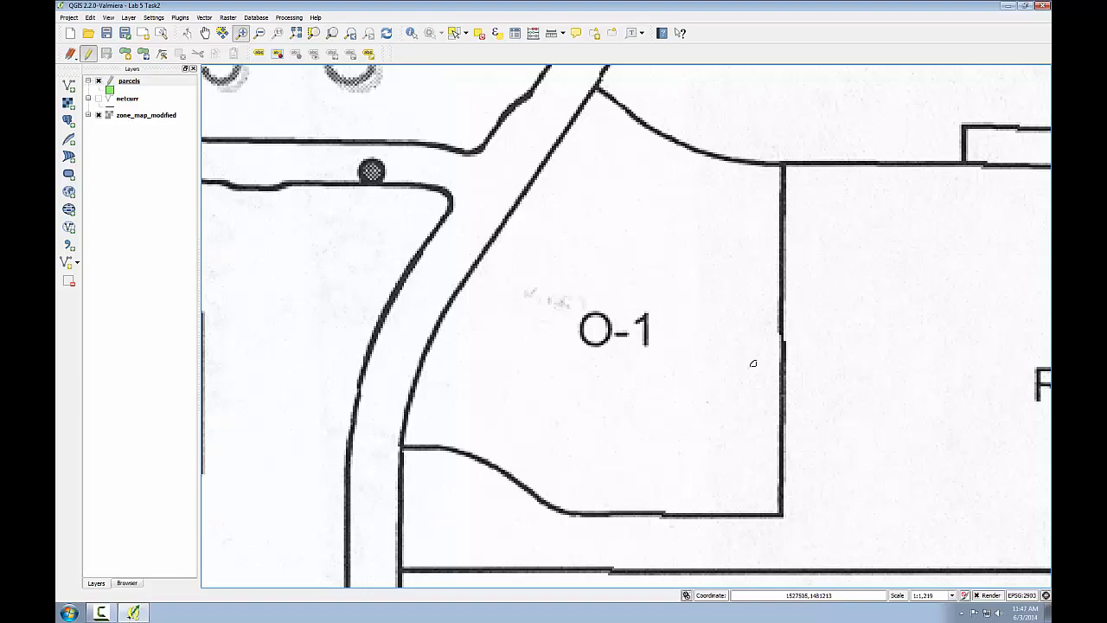
pyautogui.click(126, 55)
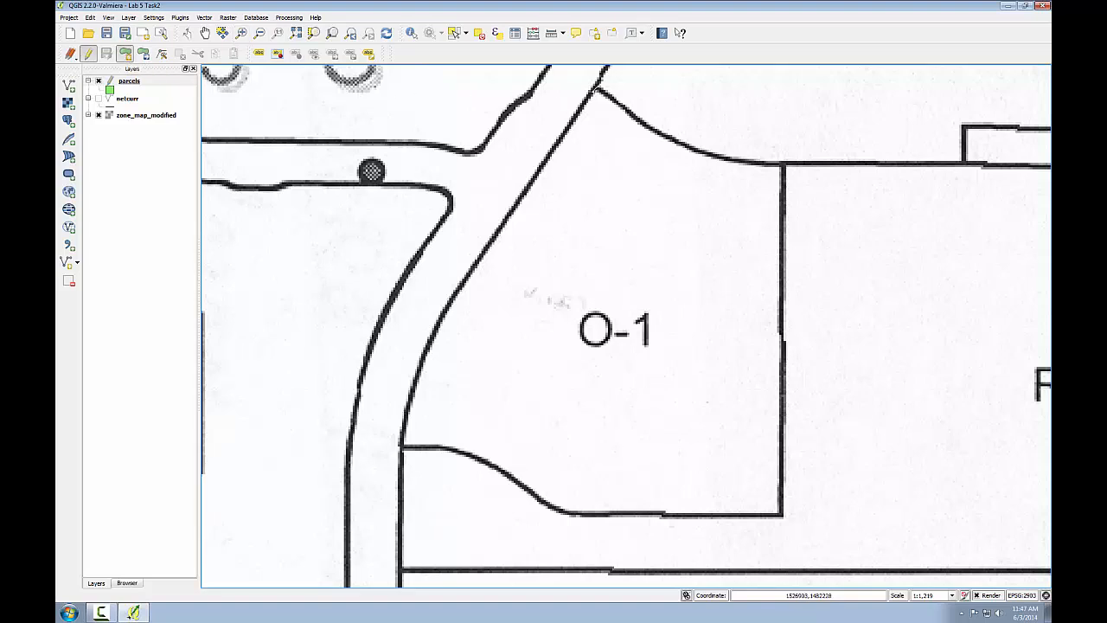
pyautogui.click(597, 87)
pyautogui.click(635, 119)
pyautogui.click(665, 137)
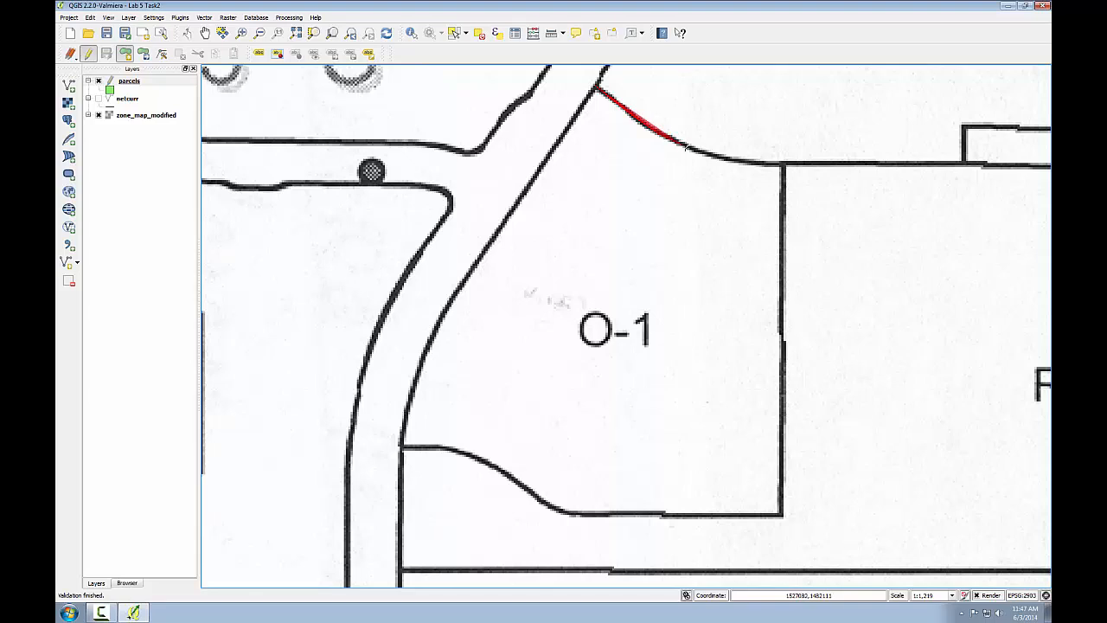
pyautogui.click(708, 153)
pyautogui.click(752, 162)
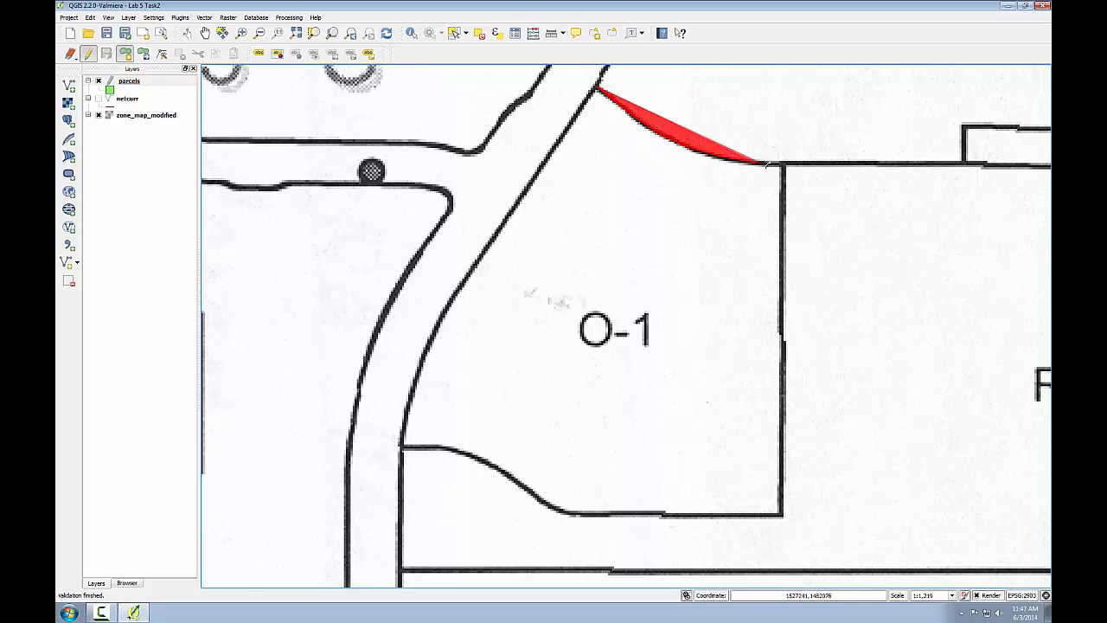
pyautogui.click(780, 165)
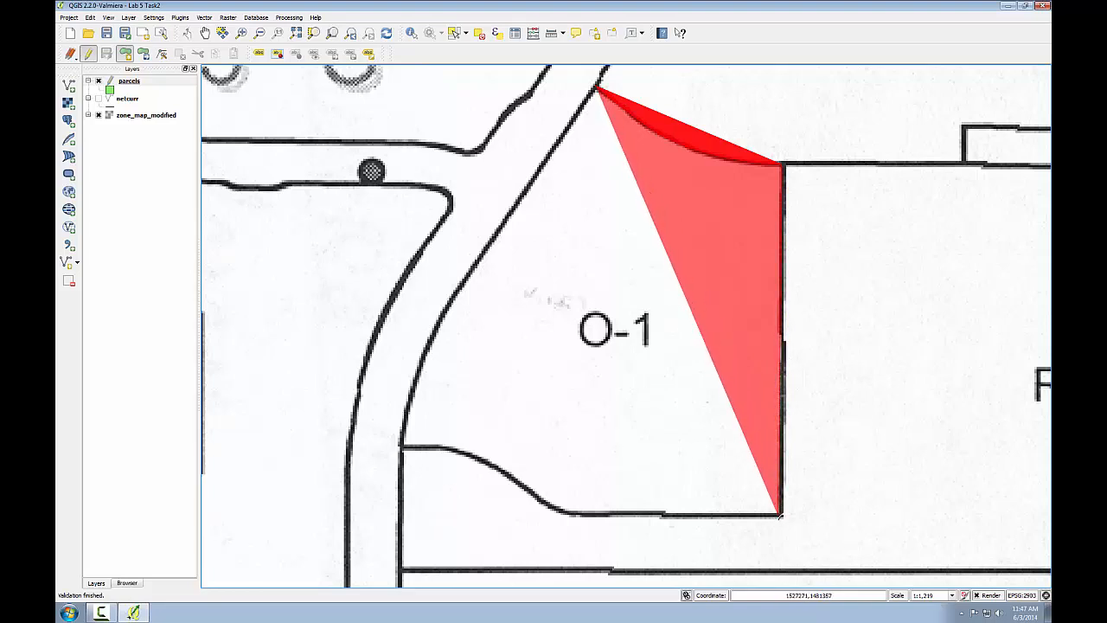
# Continue the O-1 polygon down the eastern edge and along the curved southern boundary, placing the last vertex slightly west of the southwest corner
pyautogui.click(780, 515)
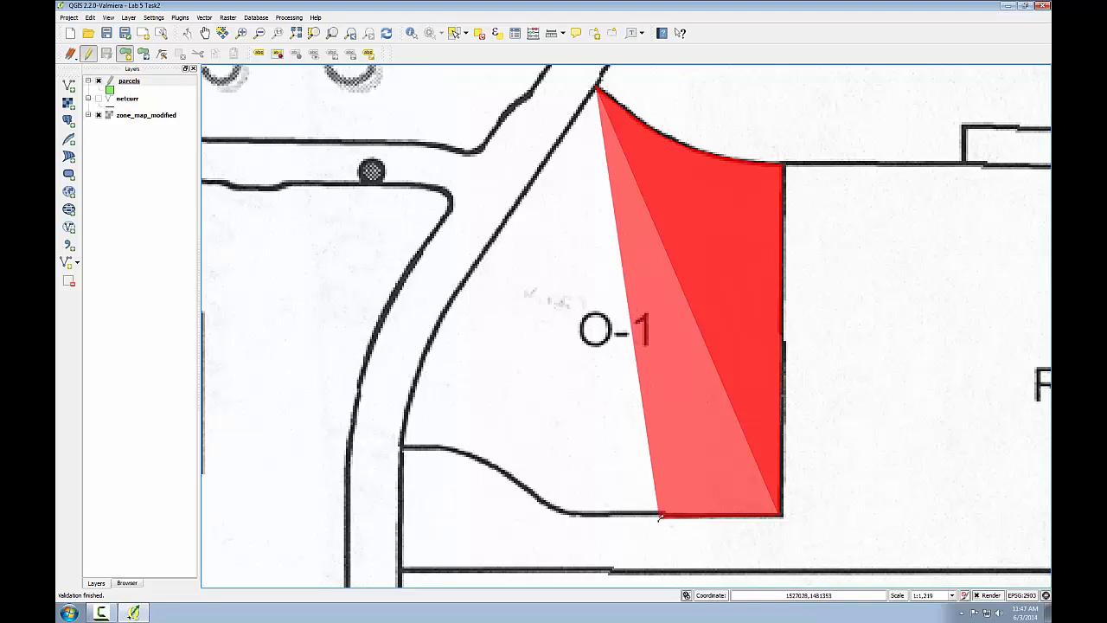
pyautogui.click(653, 517)
pyautogui.click(568, 515)
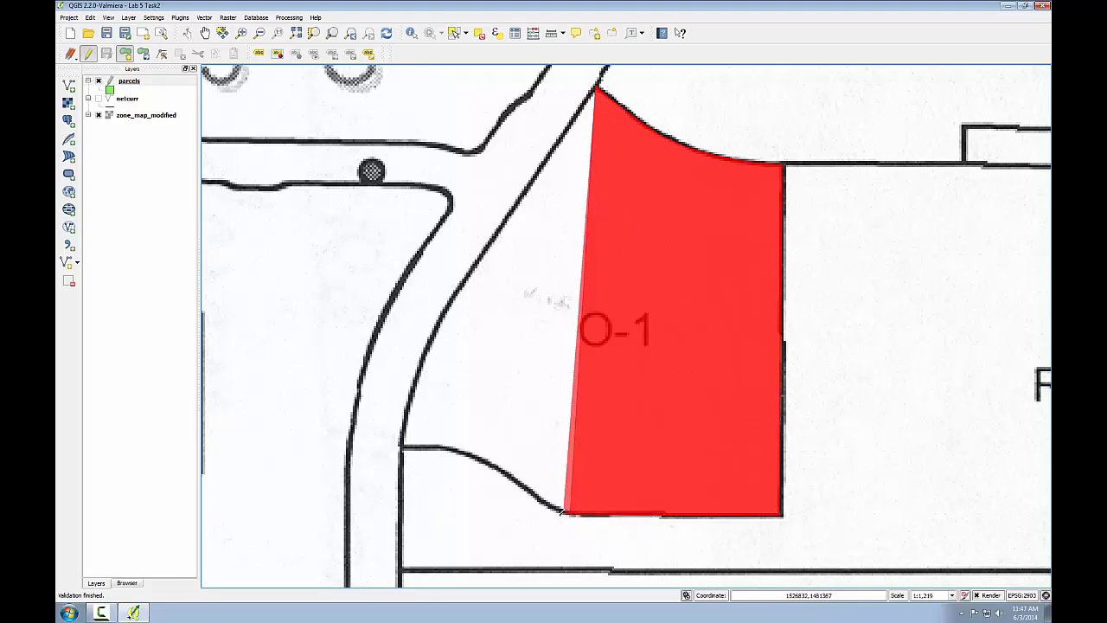
pyautogui.click(547, 508)
pyautogui.click(520, 482)
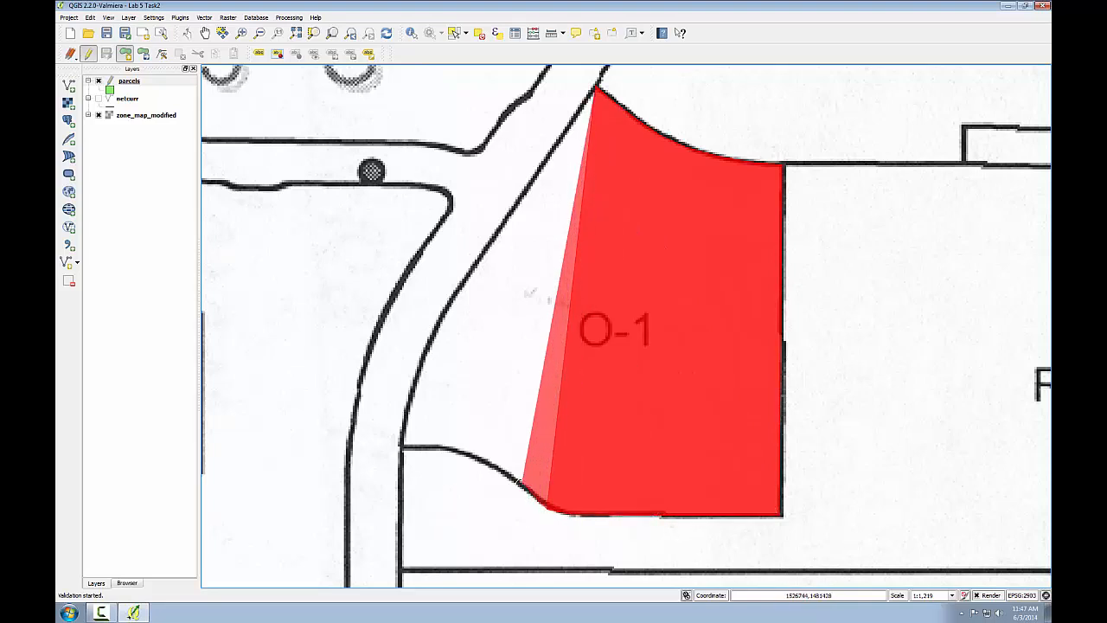
pyautogui.click(483, 459)
pyautogui.click(464, 451)
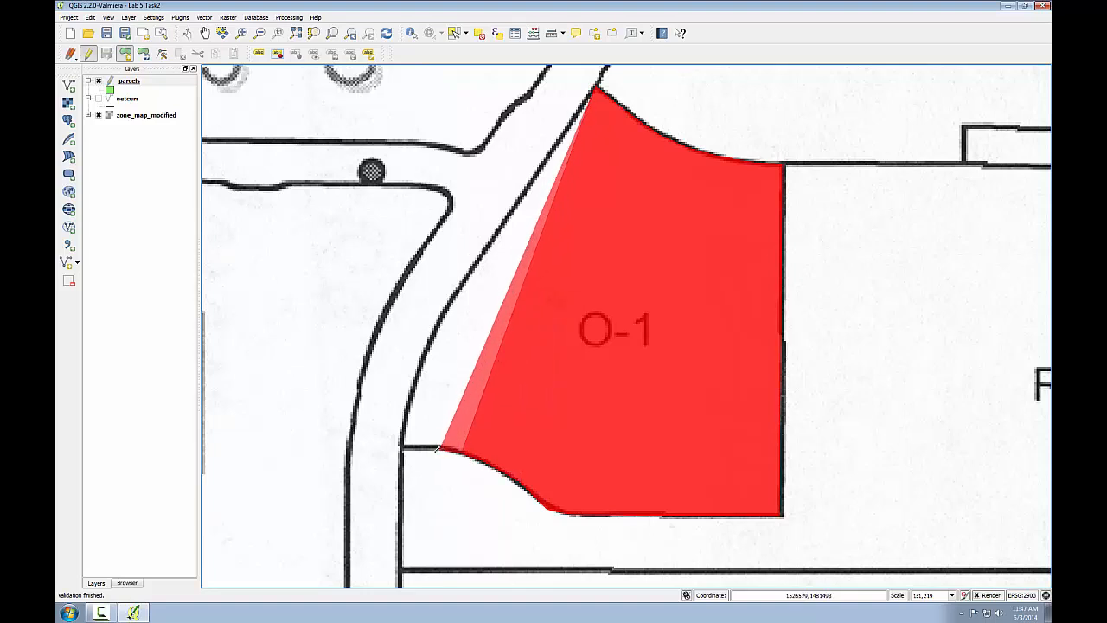
pyautogui.click(442, 446)
pyautogui.click(424, 448)
pyautogui.click(385, 446)
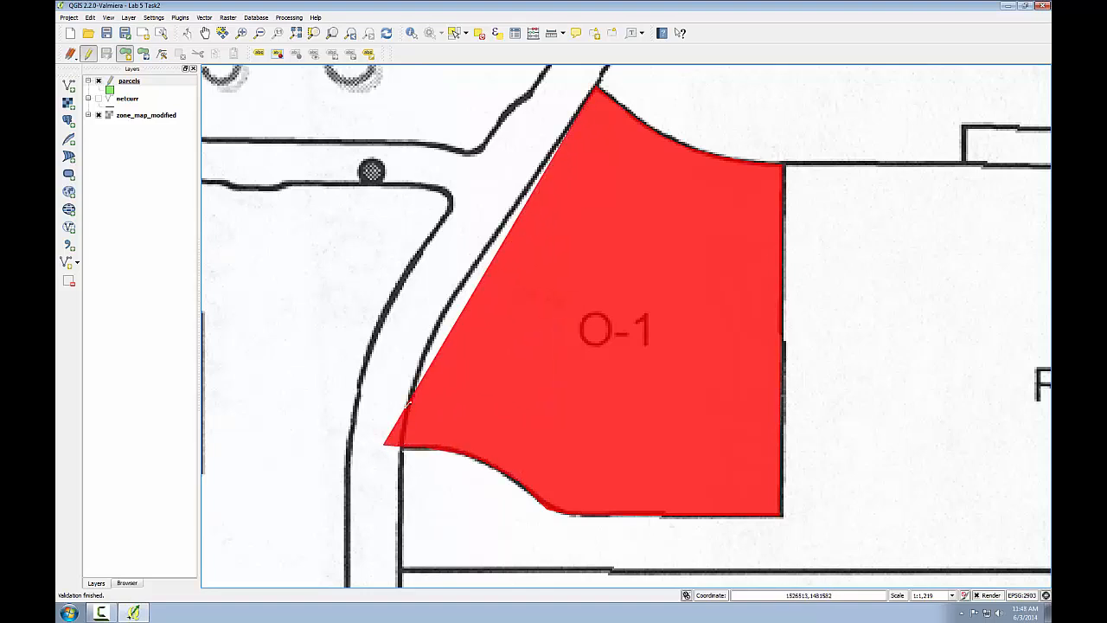
# Trace the O-1 zone's western edge along the road up towards its northern tip and finish the polygon
pyautogui.click(408, 403)
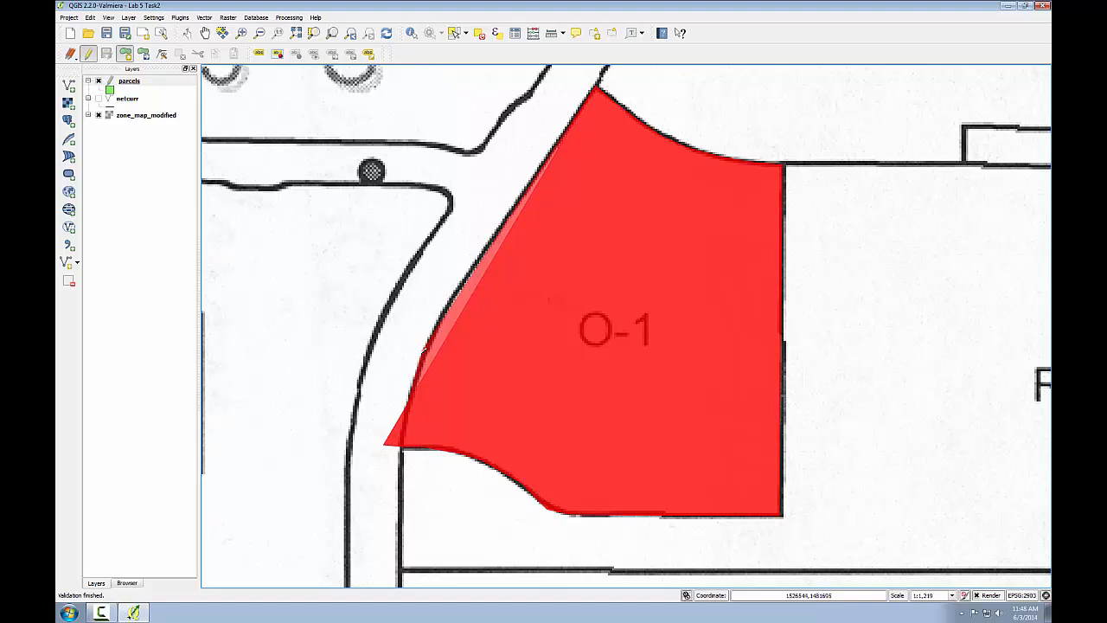
pyautogui.click(423, 355)
pyautogui.click(441, 315)
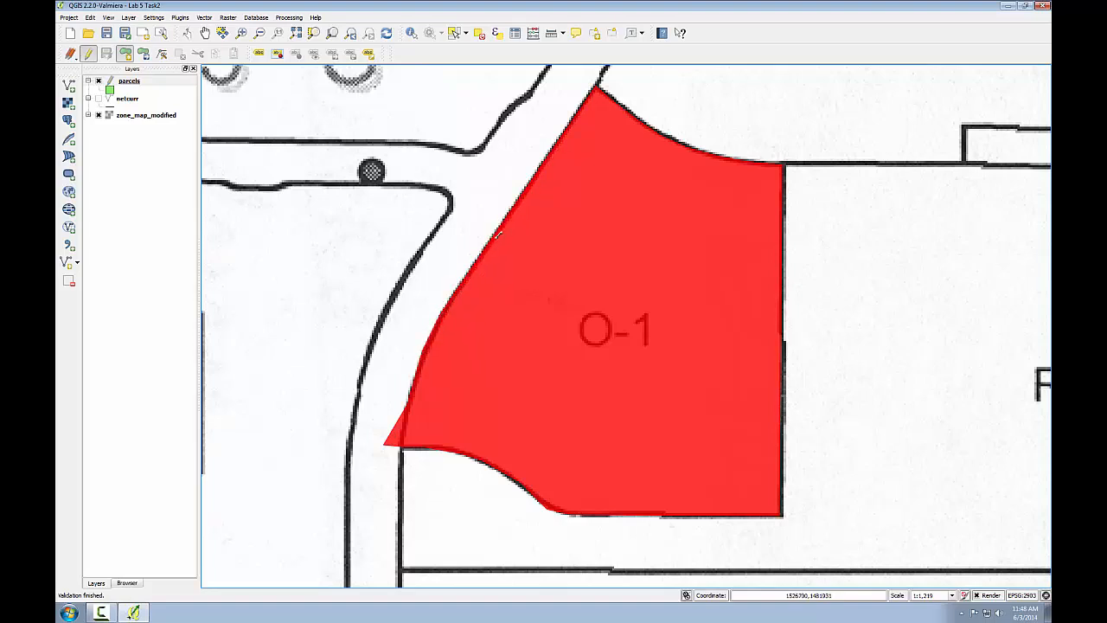
pyautogui.click(496, 232)
pyautogui.rightClick(558, 146)
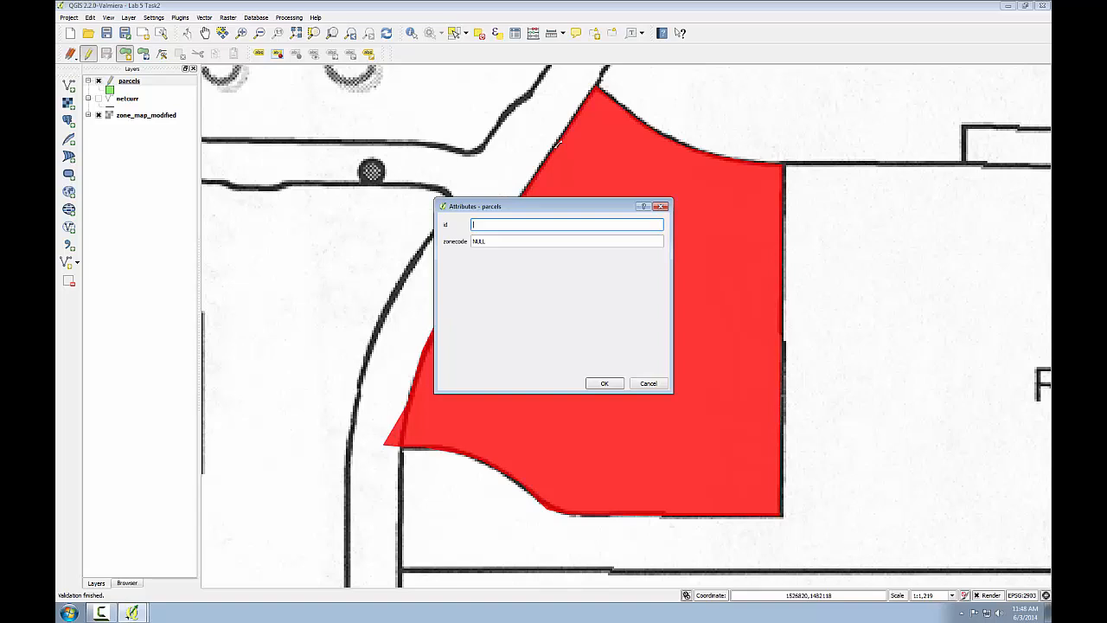
# Give the new parcel the id 1 and the zonecode O-1
pyautogui.write('3')
pyautogui.press('Tab')
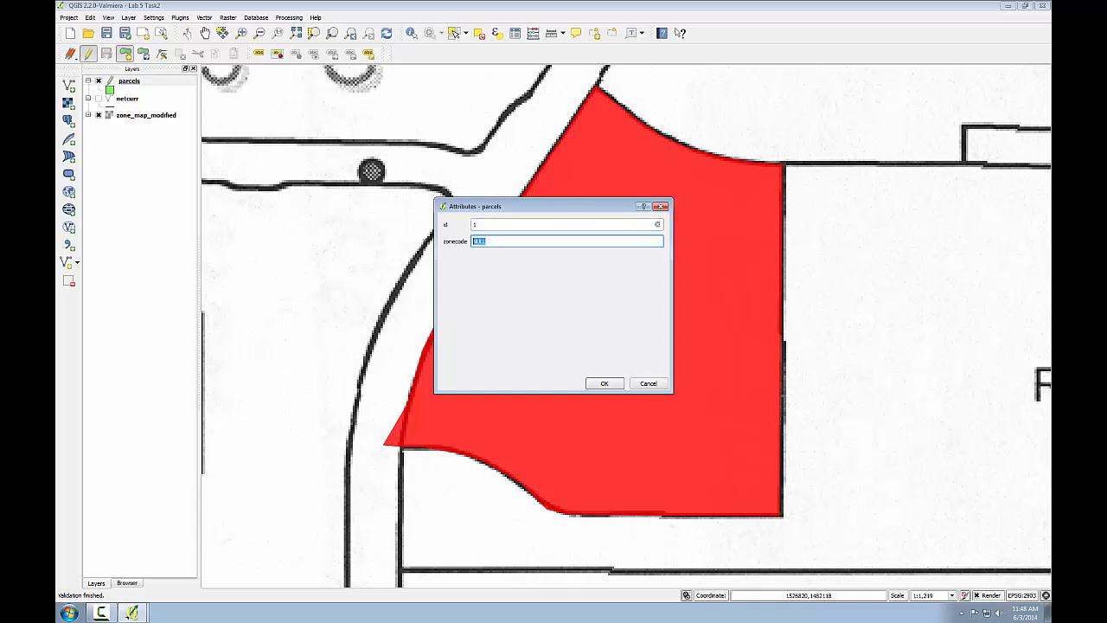
pyautogui.moveTo(510, 210); pyautogui.dragTo(302, 180)
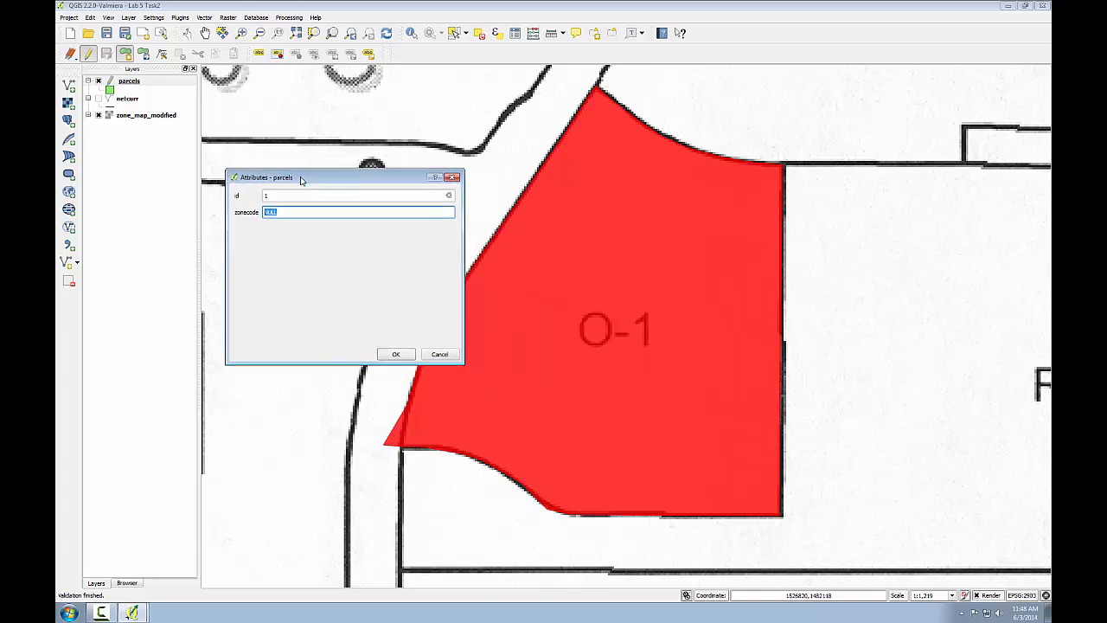
pyautogui.write('O-1')
pyautogui.click(396, 354)
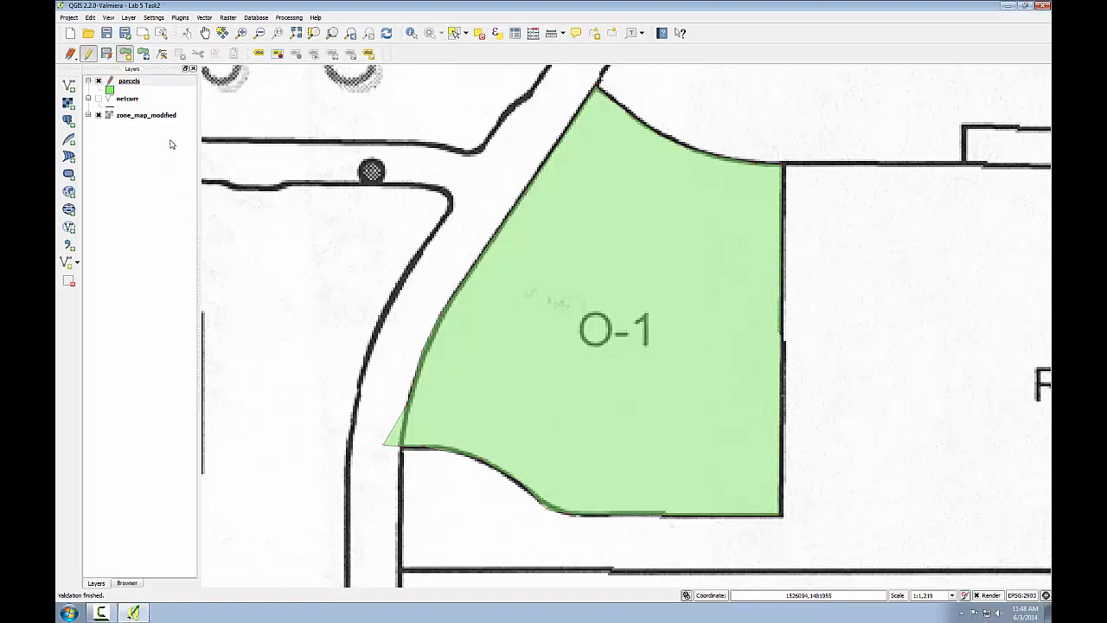
# Move the stray southwest vertex of the O-1 parcel onto the zone's corner with the Node tool
pyautogui.click(161, 55)
pyautogui.click(382, 445)
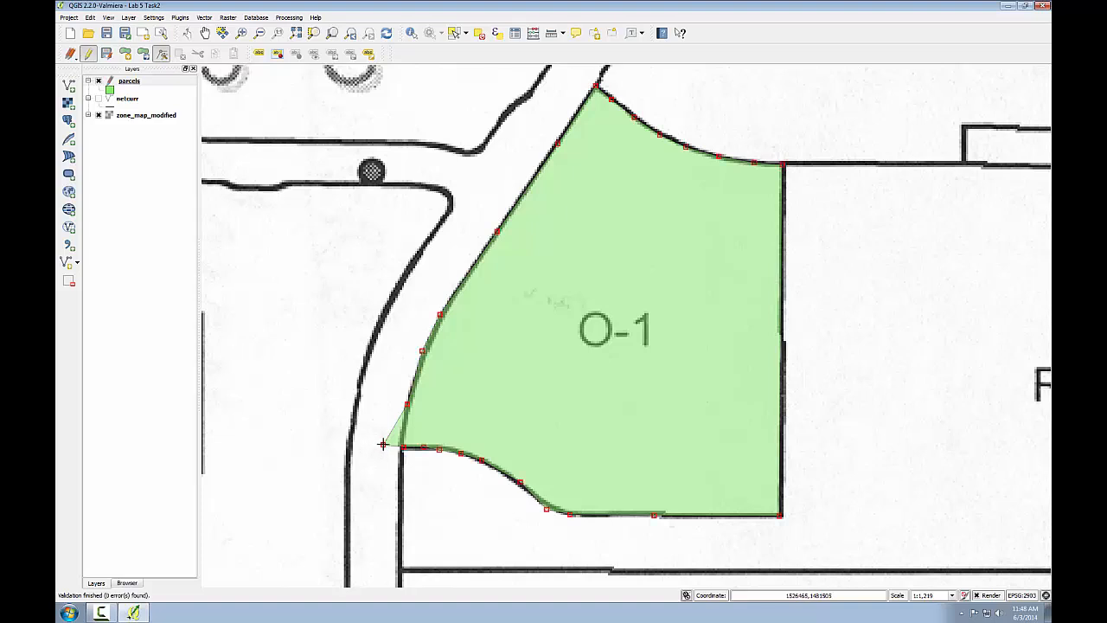
pyautogui.moveTo(382, 445); pyautogui.dragTo(401, 436)
# Draw a rough seven-sided practice polygon across the road west of the O-1 parcel
pyautogui.click(126, 53)
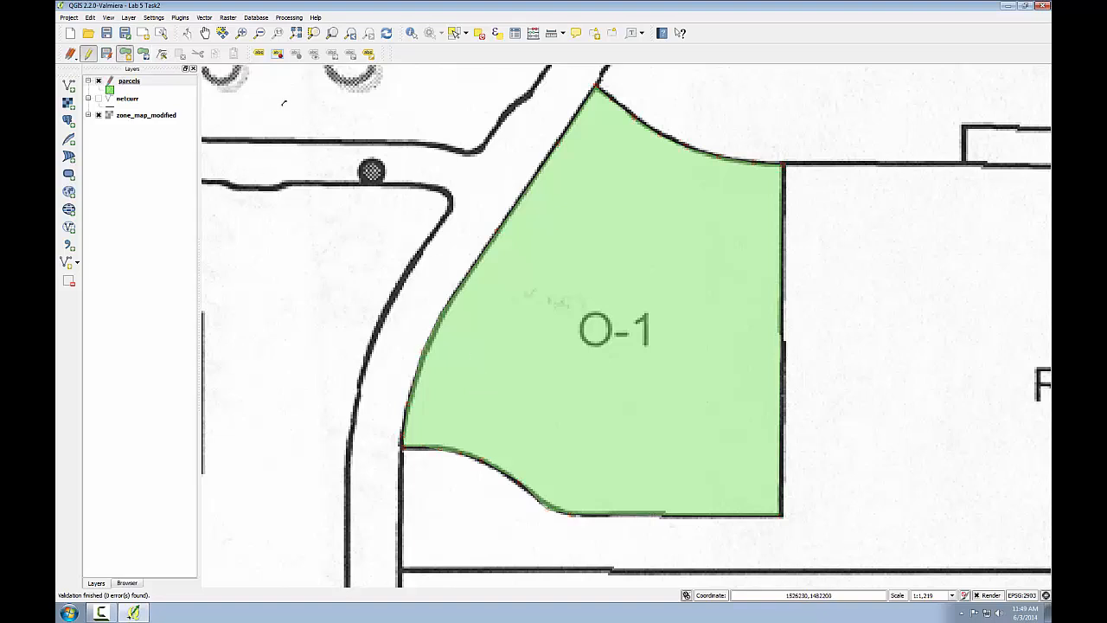
pyautogui.click(268, 104)
pyautogui.click(439, 126)
pyautogui.click(463, 210)
pyautogui.click(385, 304)
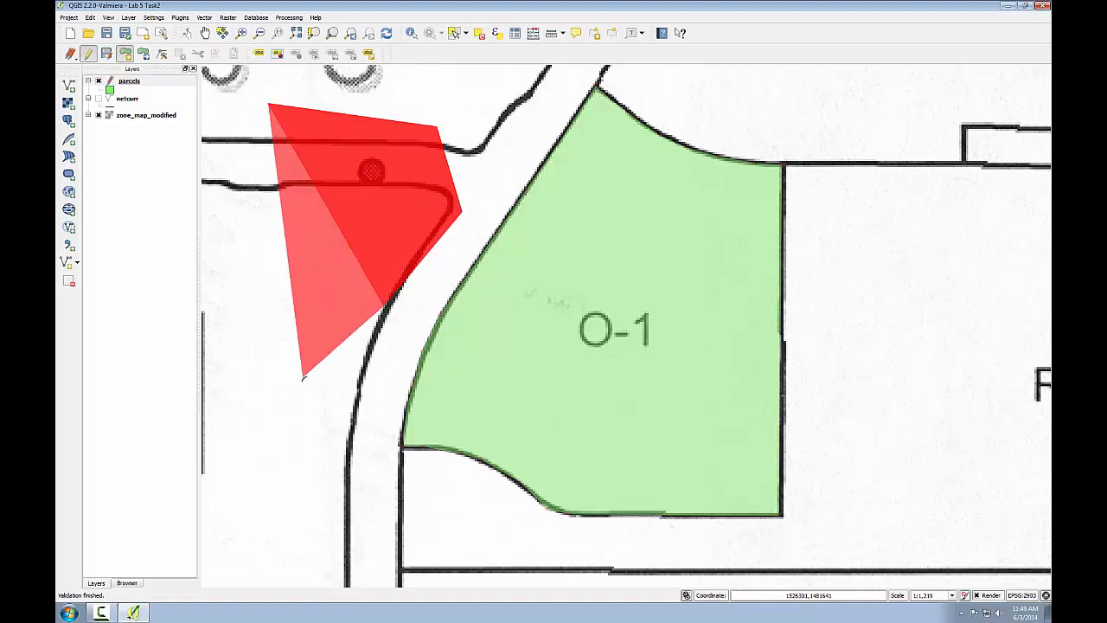
pyautogui.click(303, 377)
pyautogui.click(263, 317)
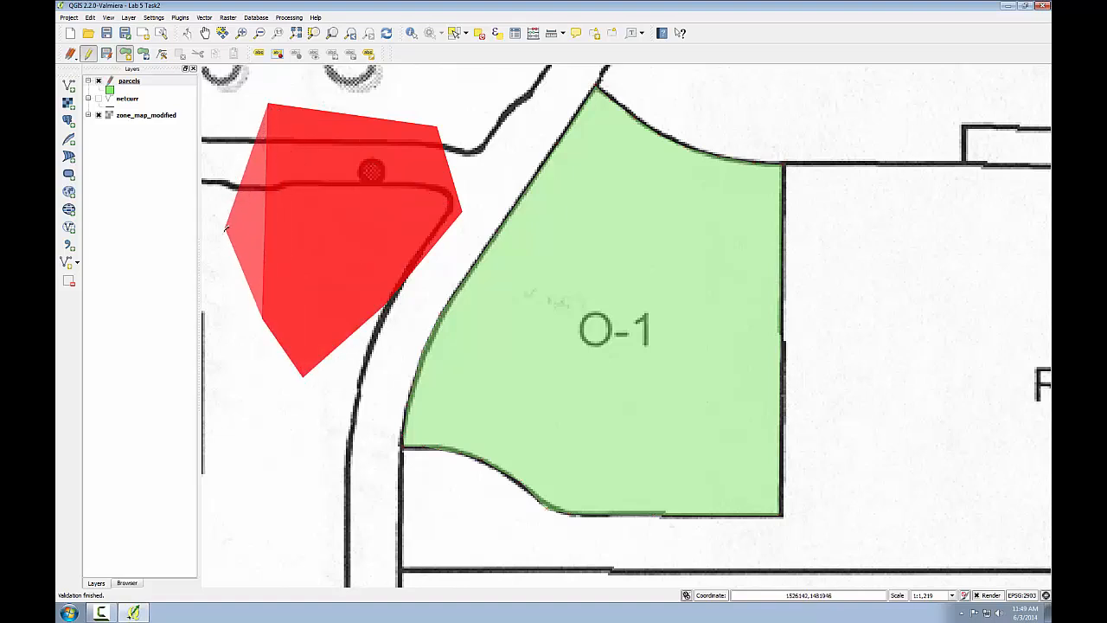
pyautogui.click(226, 228)
pyautogui.rightClick(226, 227)
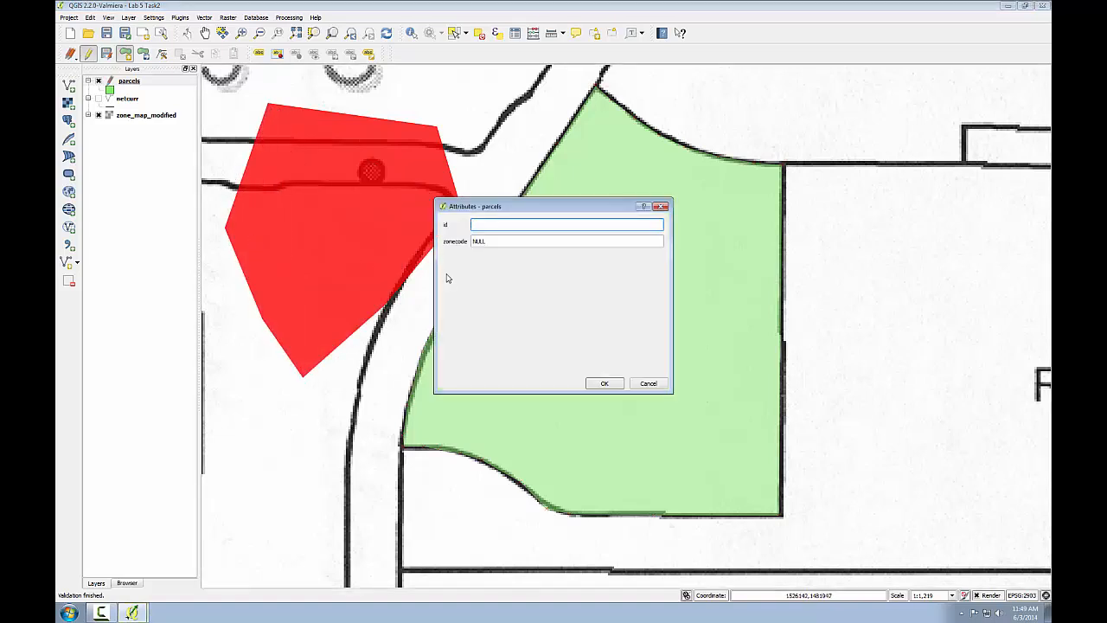
# Give the practice polygon the id 99 and the zonecode F
pyautogui.write('99')
pyautogui.press('Tab')
pyautogui.write('R')
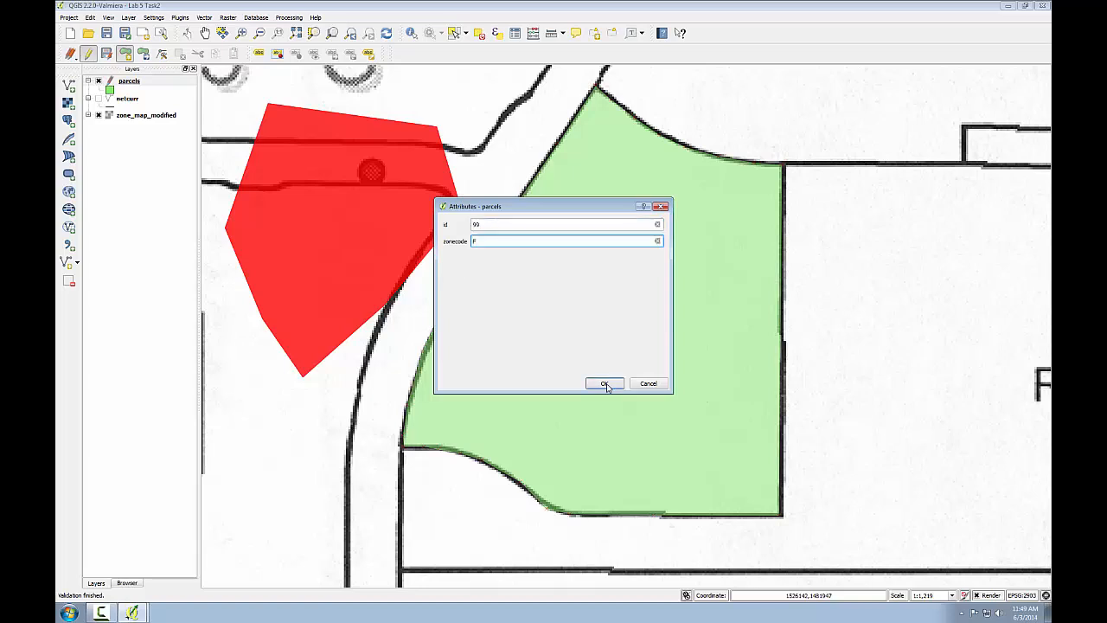
pyautogui.click(606, 385)
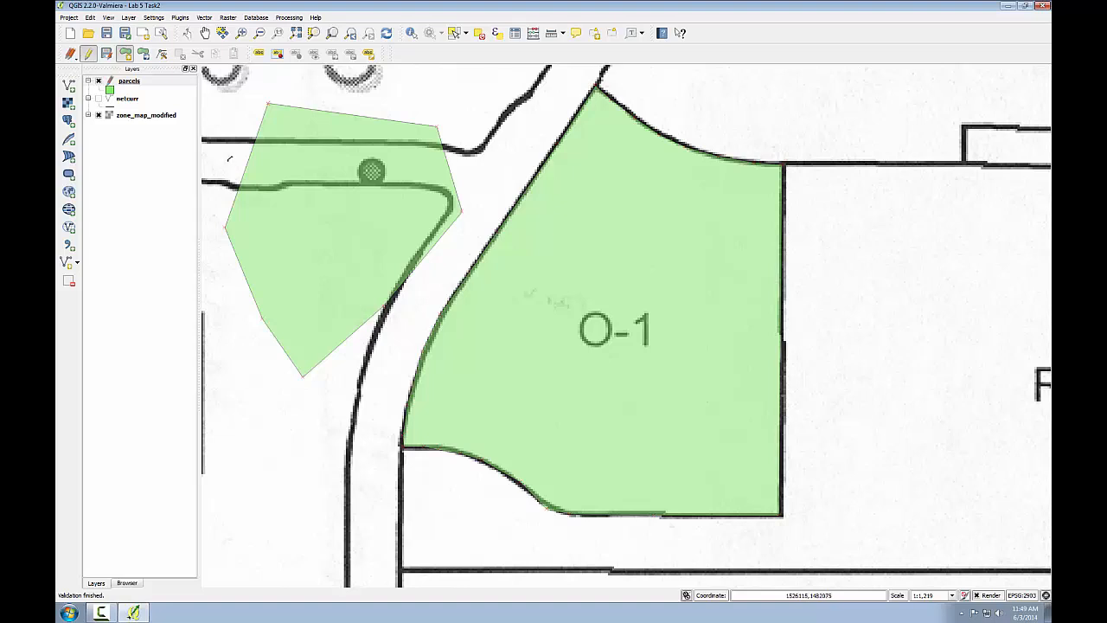
# Select the practice polygon west of the O-1 parcel and delete it
pyautogui.click(453, 33)
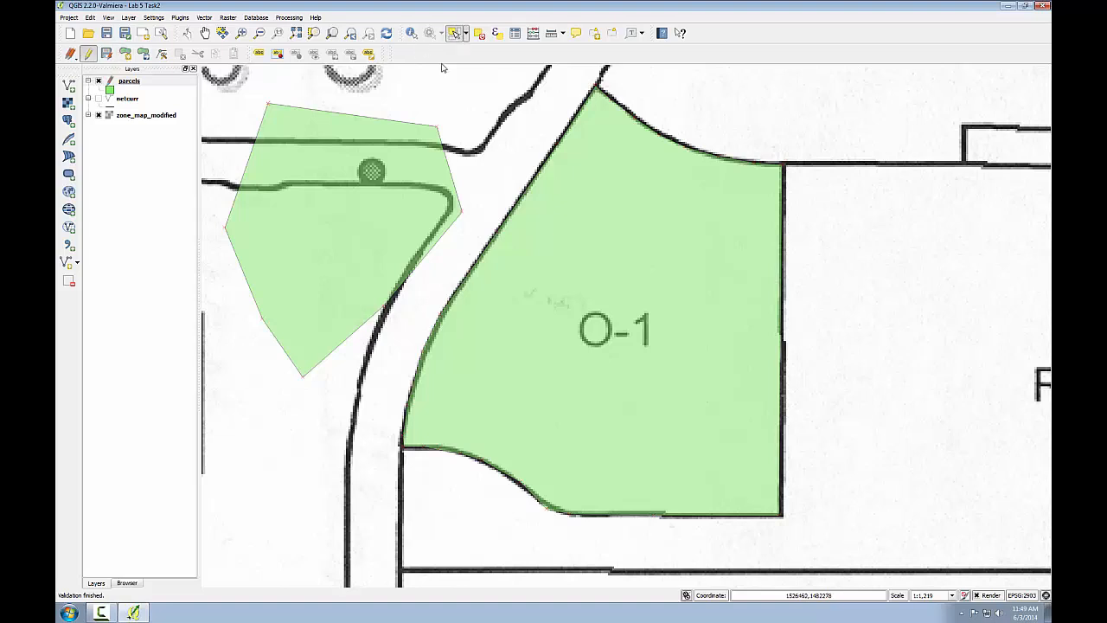
pyautogui.click(334, 205)
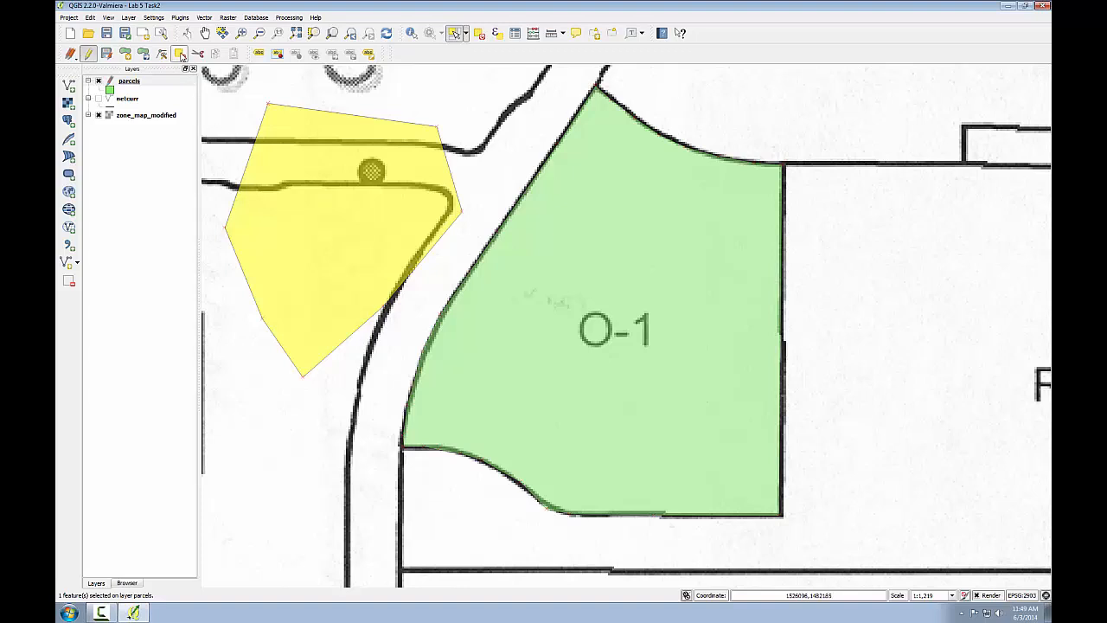
pyautogui.click(180, 53)
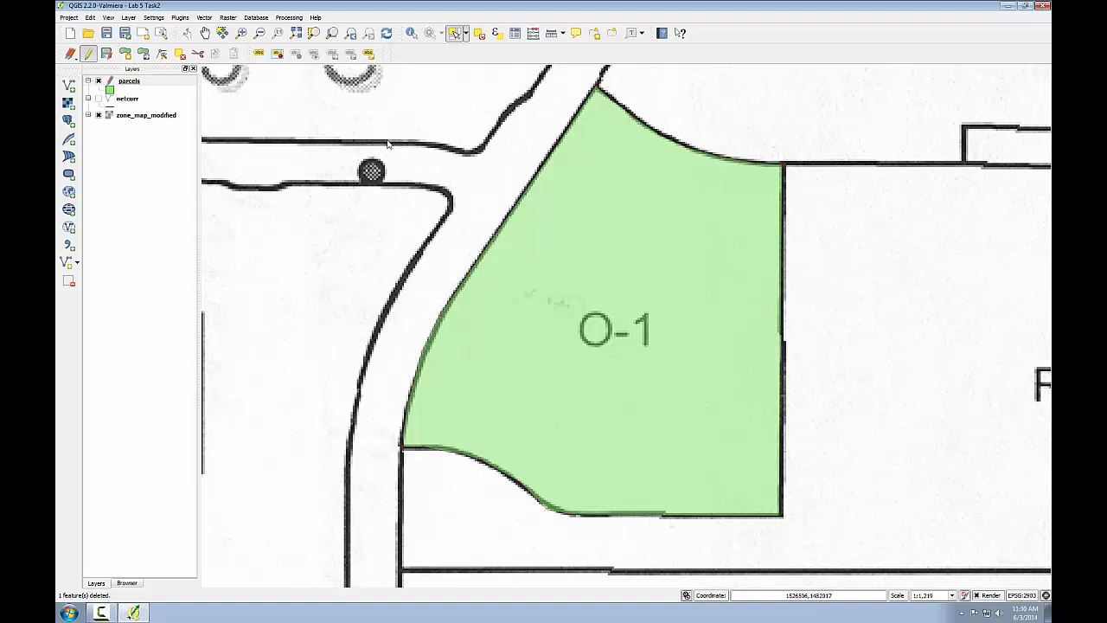
pyautogui.click(351, 34)
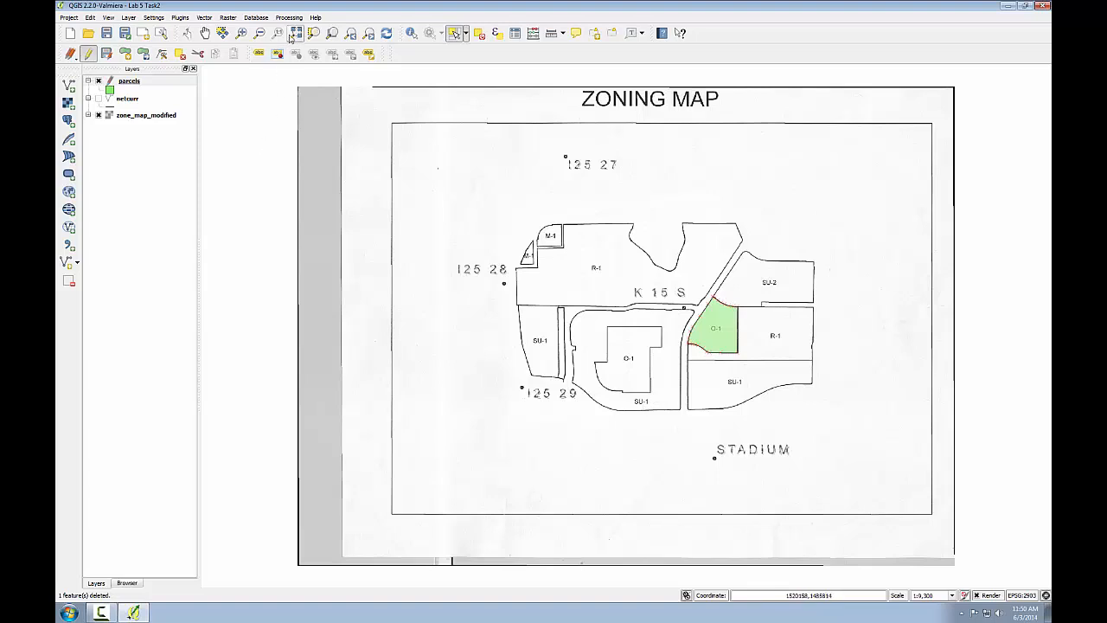
# Trace a polygon along the outer boundary of the SU-1 zone that surrounds the central O-1 zone, following its curves
pyautogui.moveTo(558, 307); pyautogui.dragTo(704, 418)
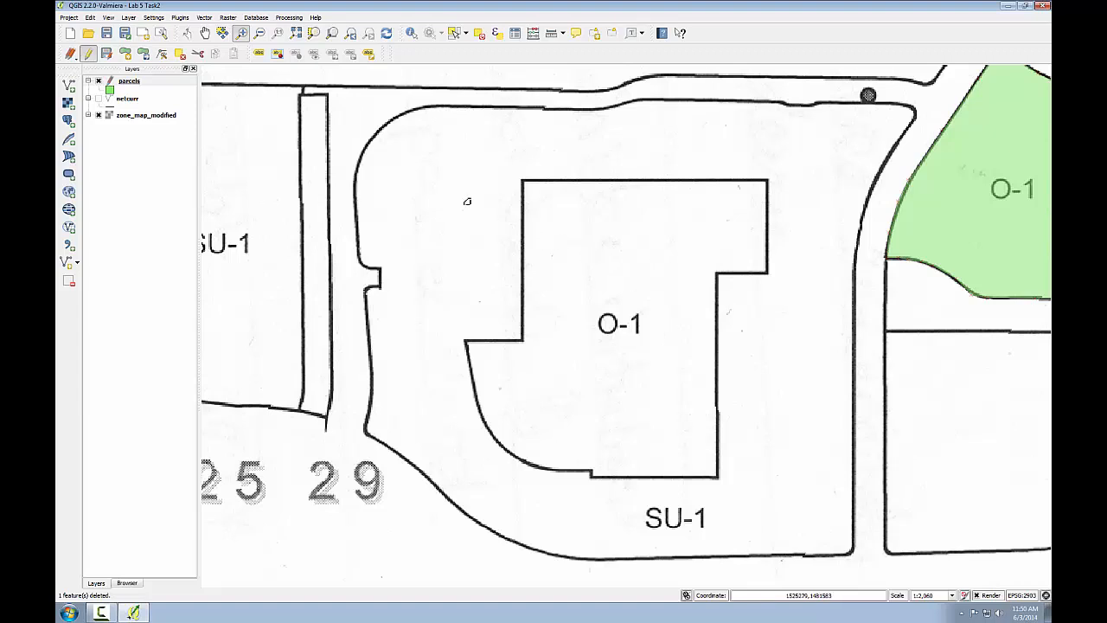
pyautogui.click(125, 54)
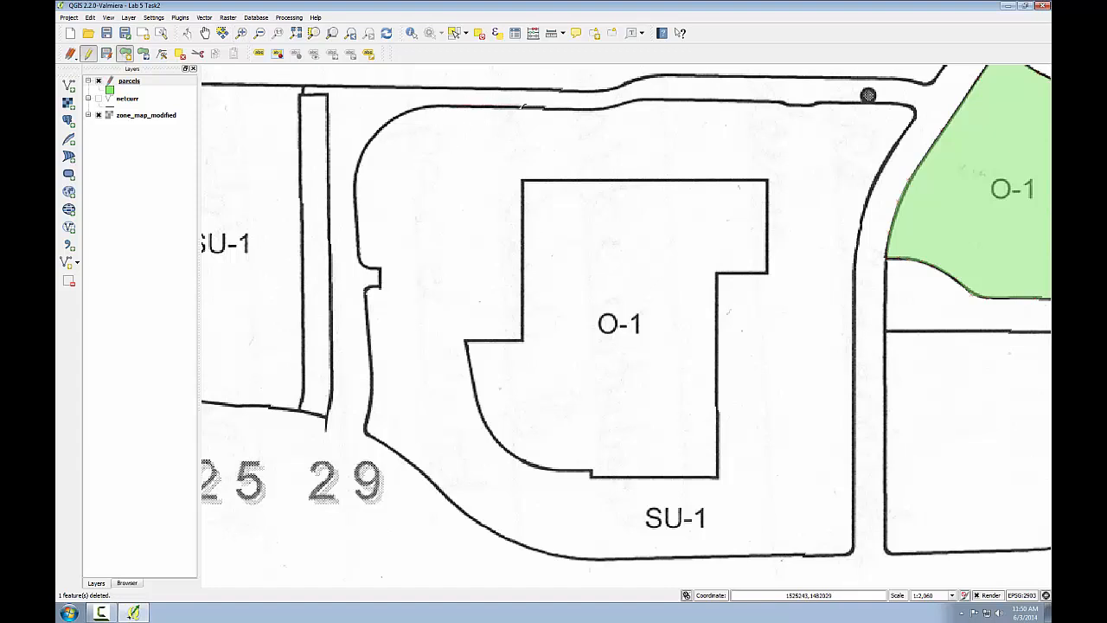
pyautogui.click(524, 108)
pyautogui.click(589, 109)
pyautogui.click(597, 110)
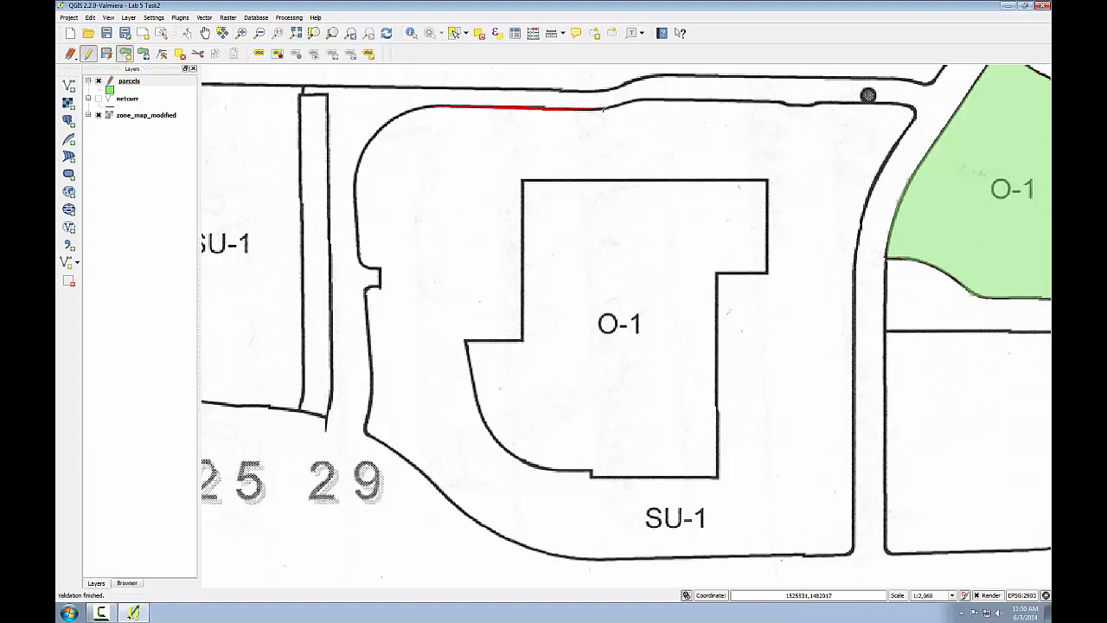
pyautogui.click(625, 103)
pyautogui.click(645, 100)
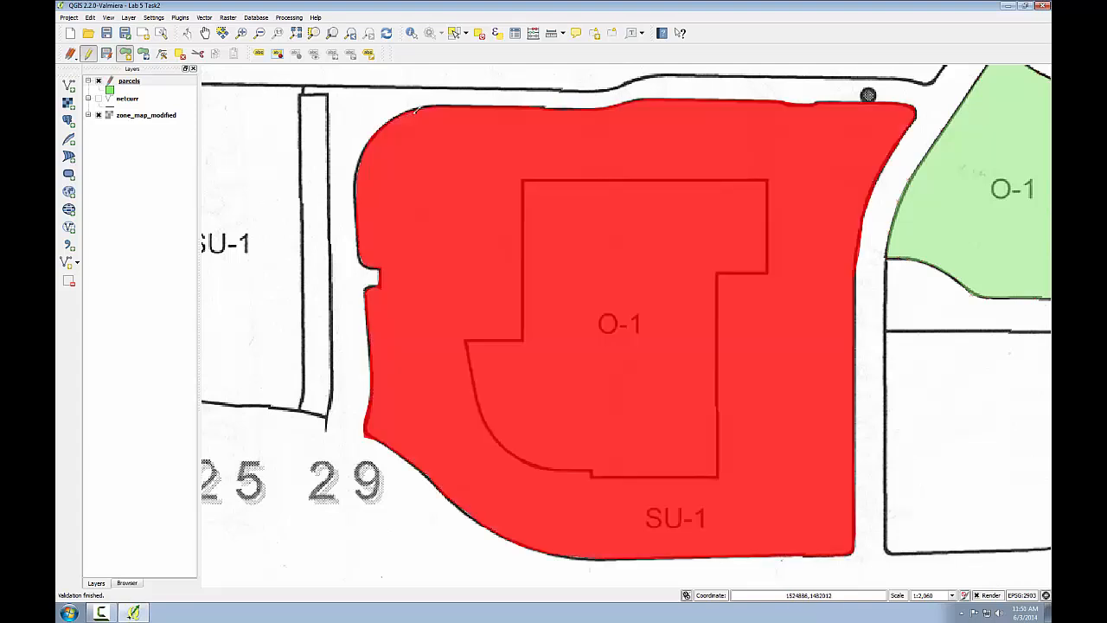
pyautogui.rightClick(419, 109)
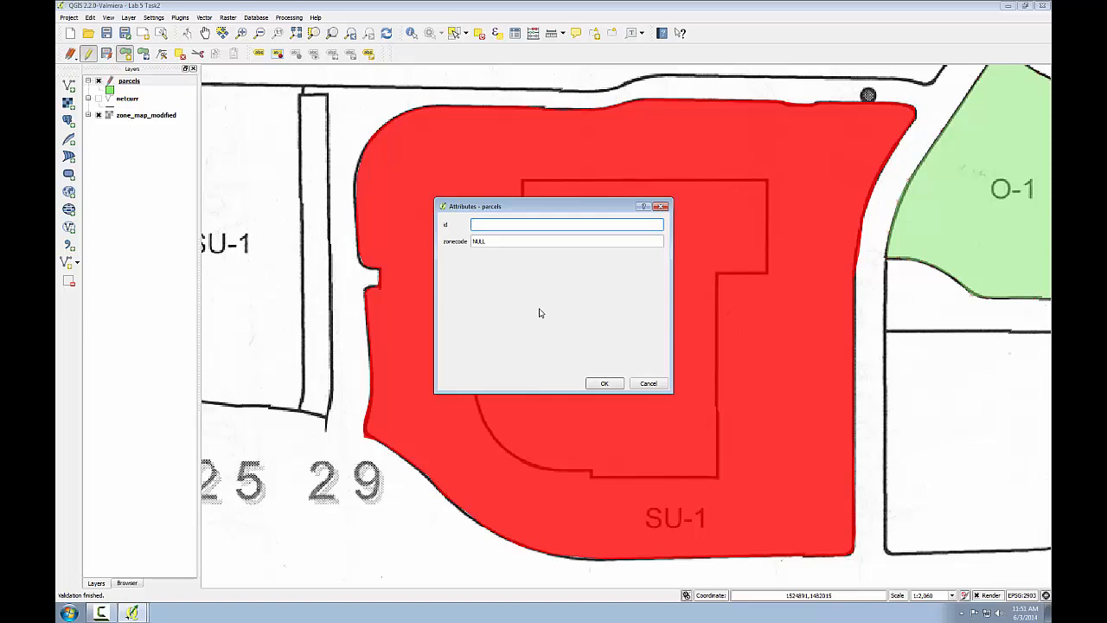
# Give the new polygon the id 2 and the zonecode SU-1
pyautogui.write('2')
pyautogui.moveTo(497, 242); pyautogui.dragTo(398, 238)
pyautogui.write('SU-1')
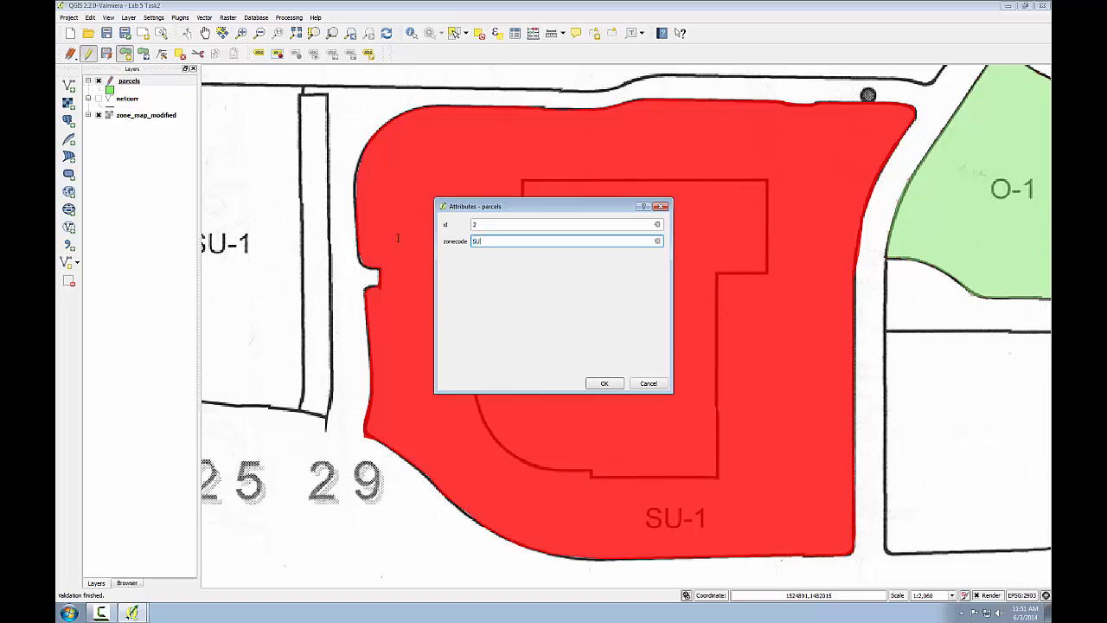
pyautogui.click(598, 385)
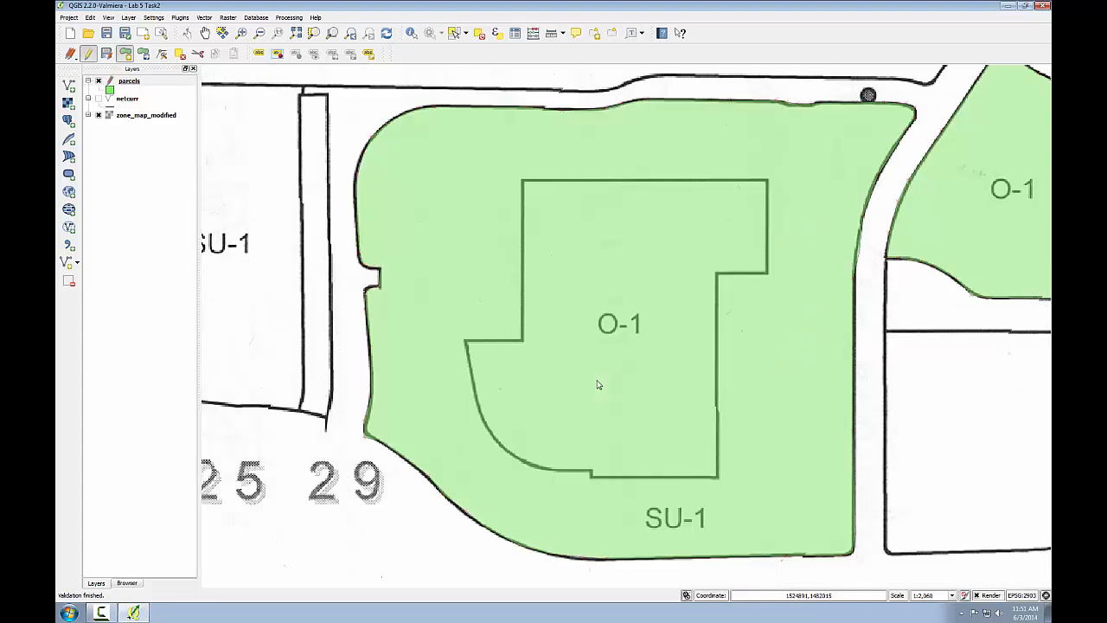
# Show the Advanced Digitizing toolbar and dock it in the same row as the Digitizing toolbar
pyautogui.rightClick(710, 19)
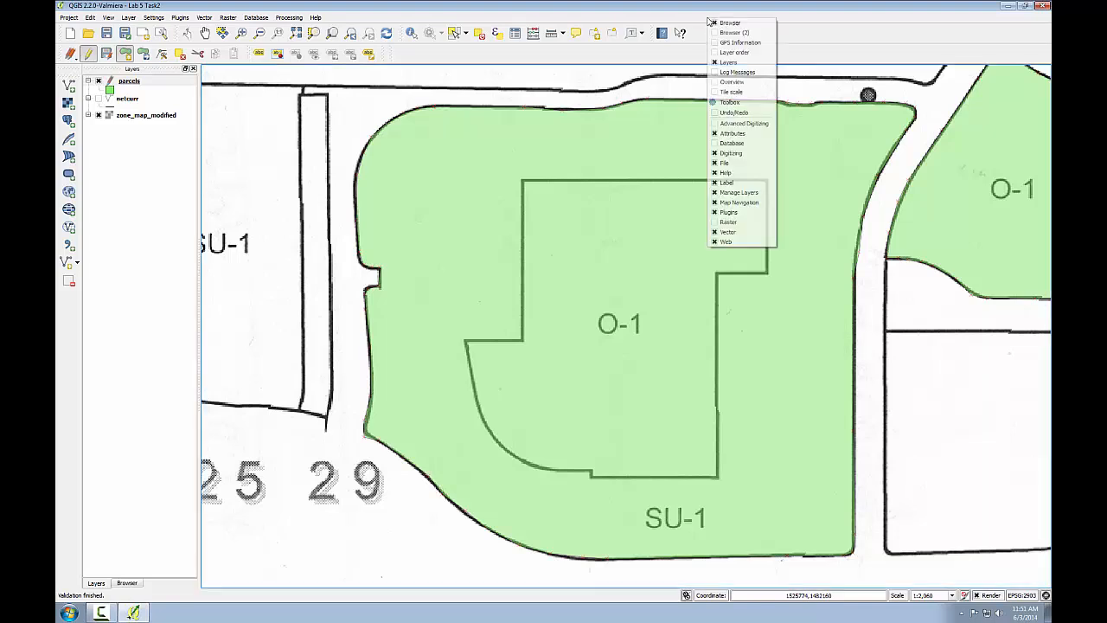
pyautogui.click(714, 126)
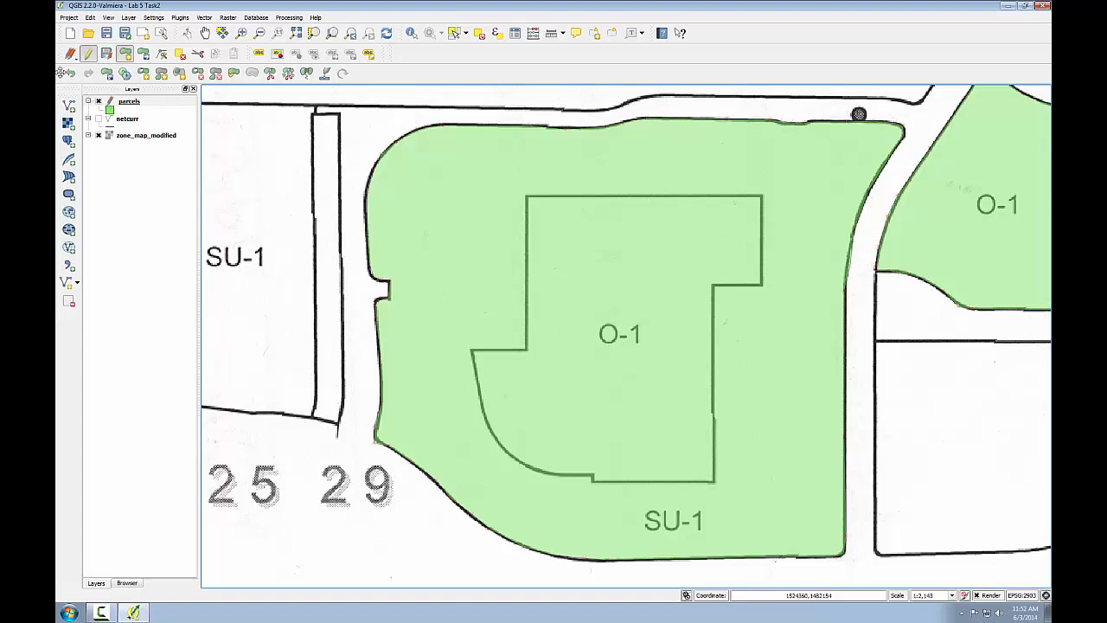
pyautogui.moveTo(60, 73)
pyautogui.mouseDown()
pyautogui.moveTo(395, 173)
pyautogui.moveTo(492, 296)
pyautogui.moveTo(245, 98)
pyautogui.moveTo(78, 76)
pyautogui.moveTo(63, 72)
pyautogui.moveTo(62, 56)
pyautogui.mouseUp()
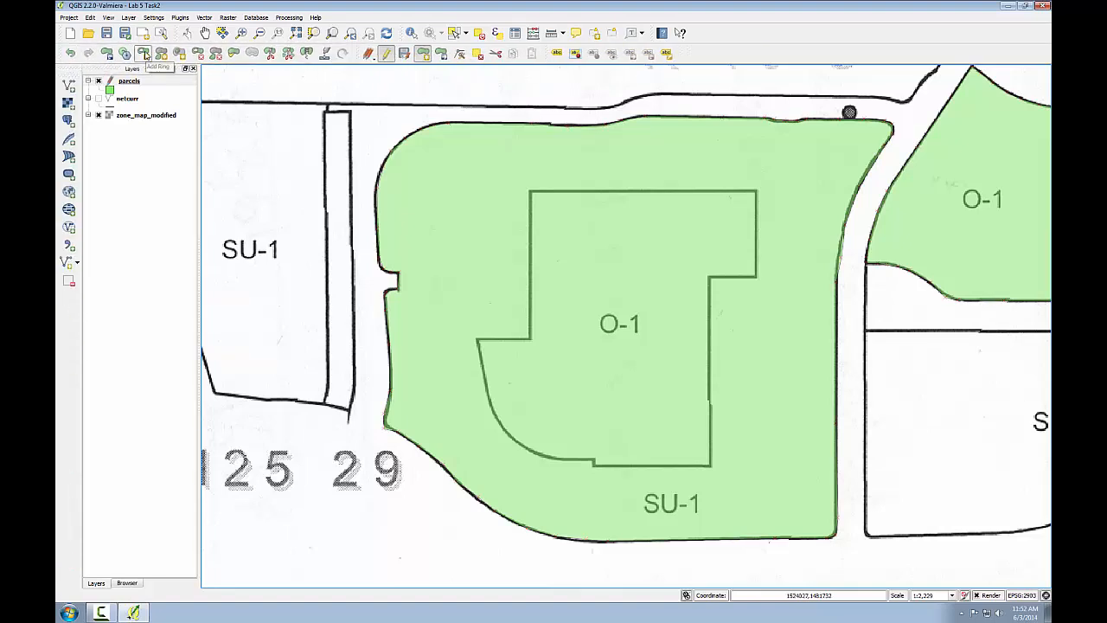
# Cut the inner O-1 zone out of the SU-1 parcel with Add Ring, tracing its corners and curved southwest edge
pyautogui.click(146, 54)
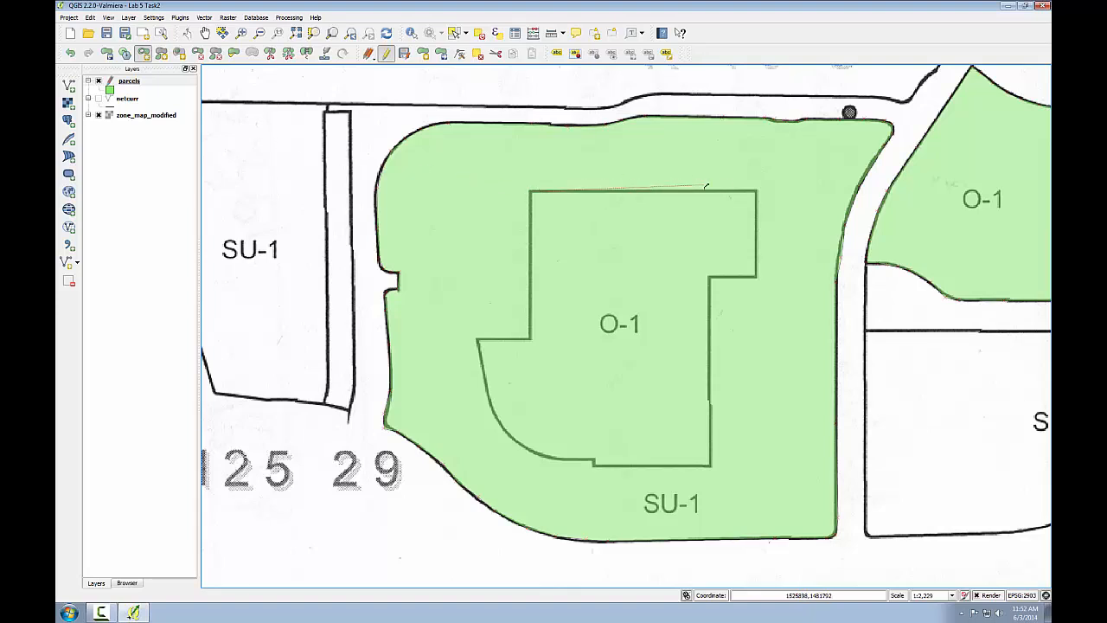
pyautogui.click(758, 193)
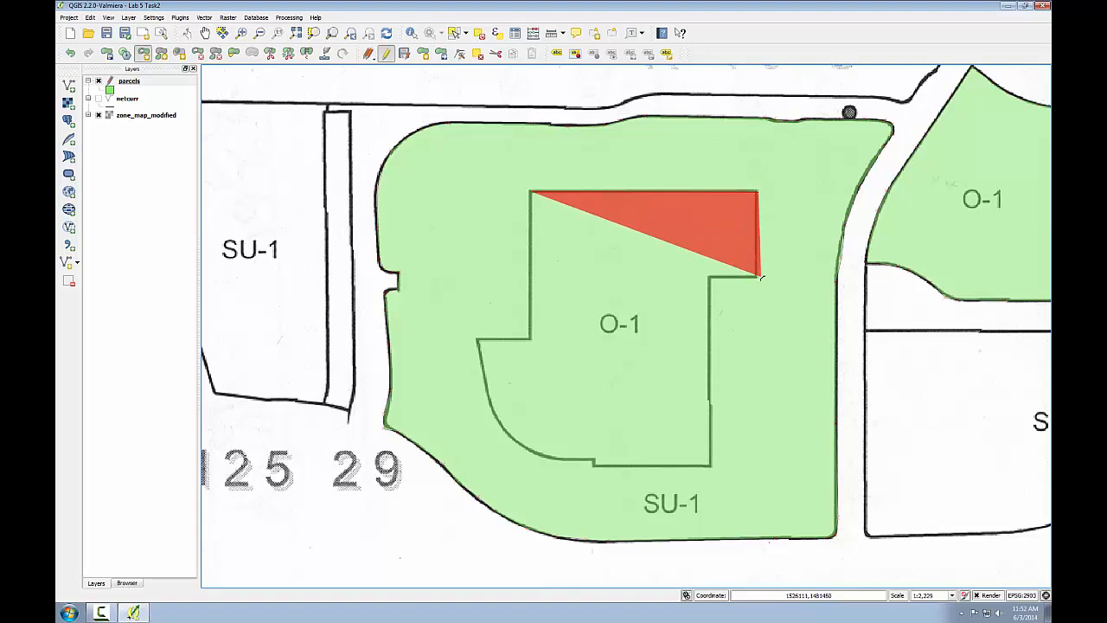
pyautogui.click(757, 278)
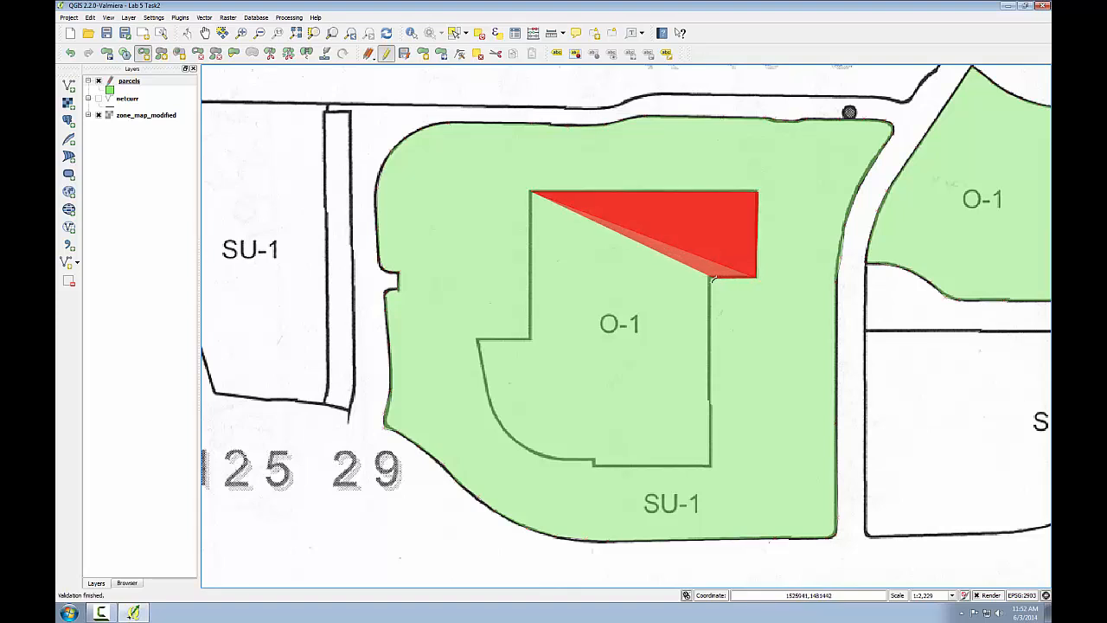
pyautogui.click(709, 278)
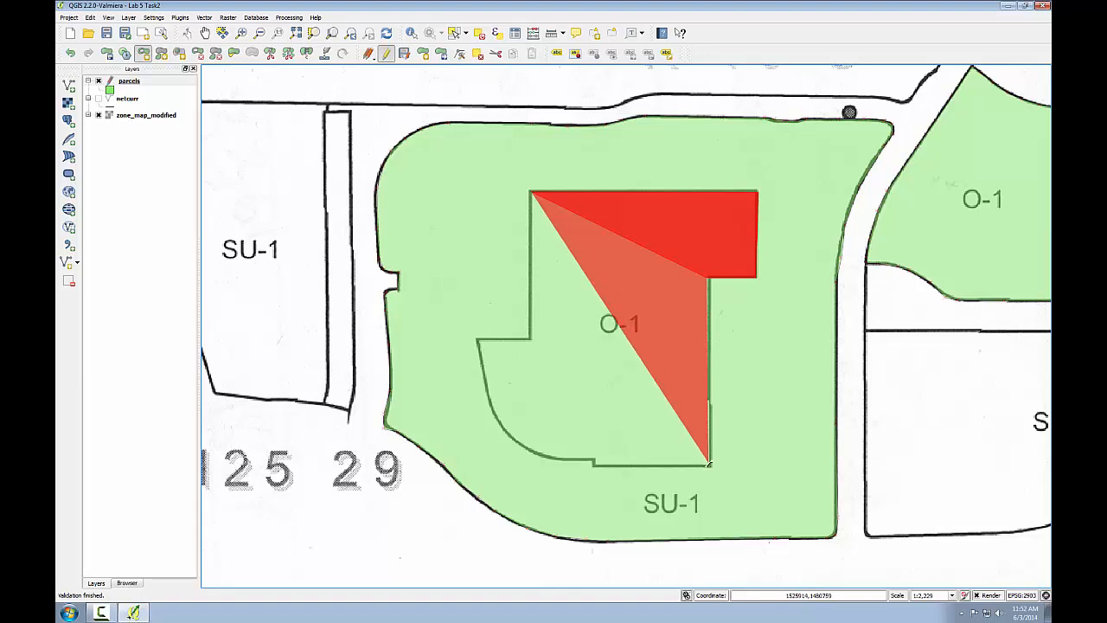
pyautogui.click(710, 465)
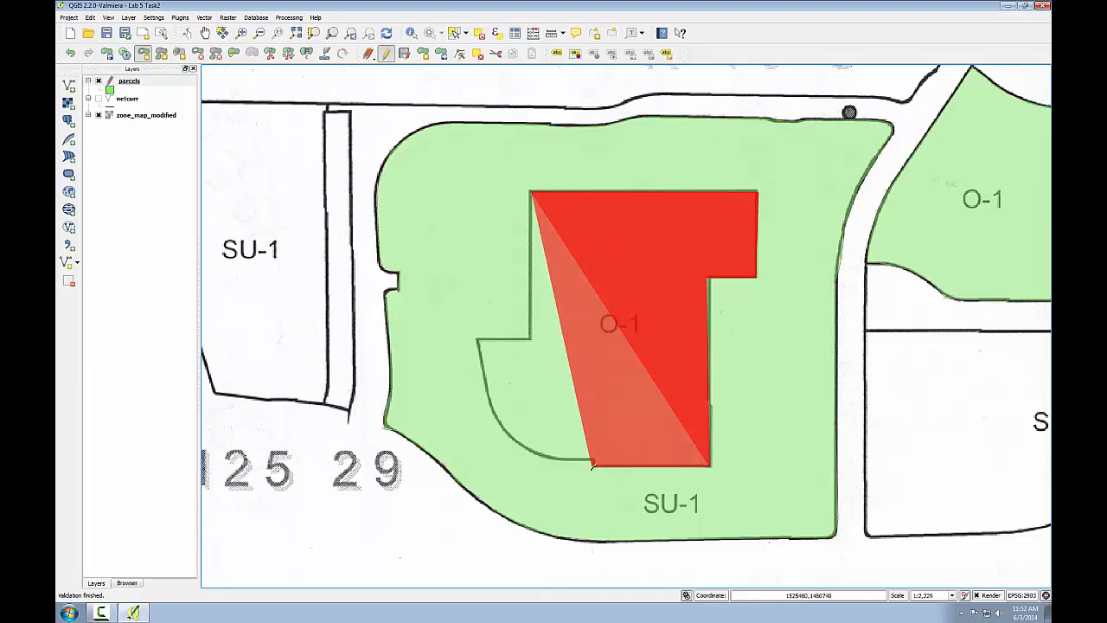
pyautogui.click(593, 463)
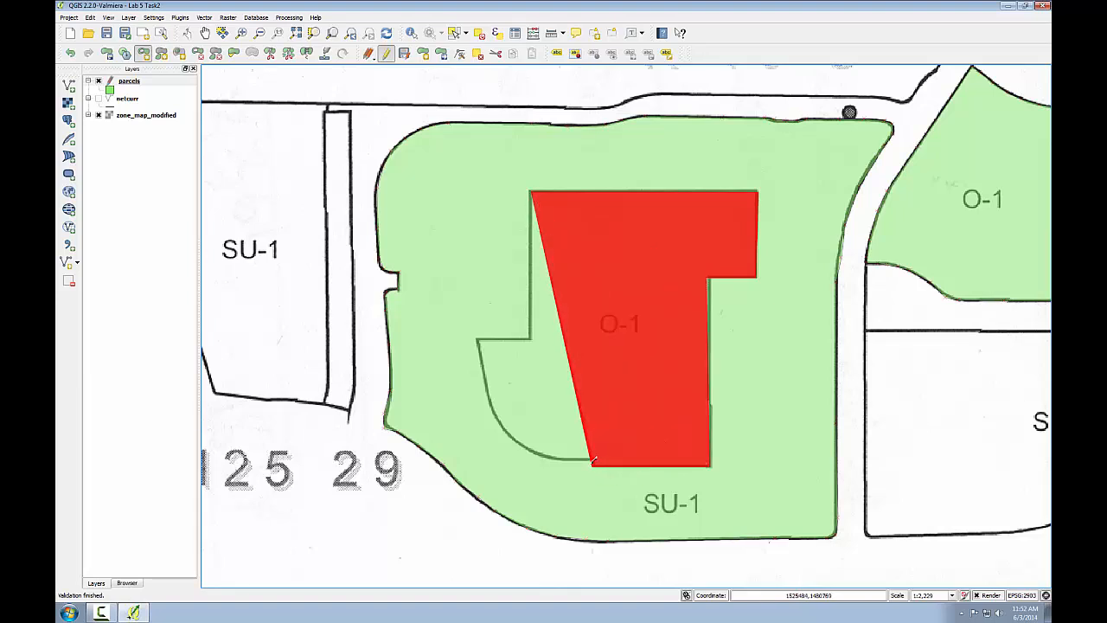
pyautogui.click(554, 458)
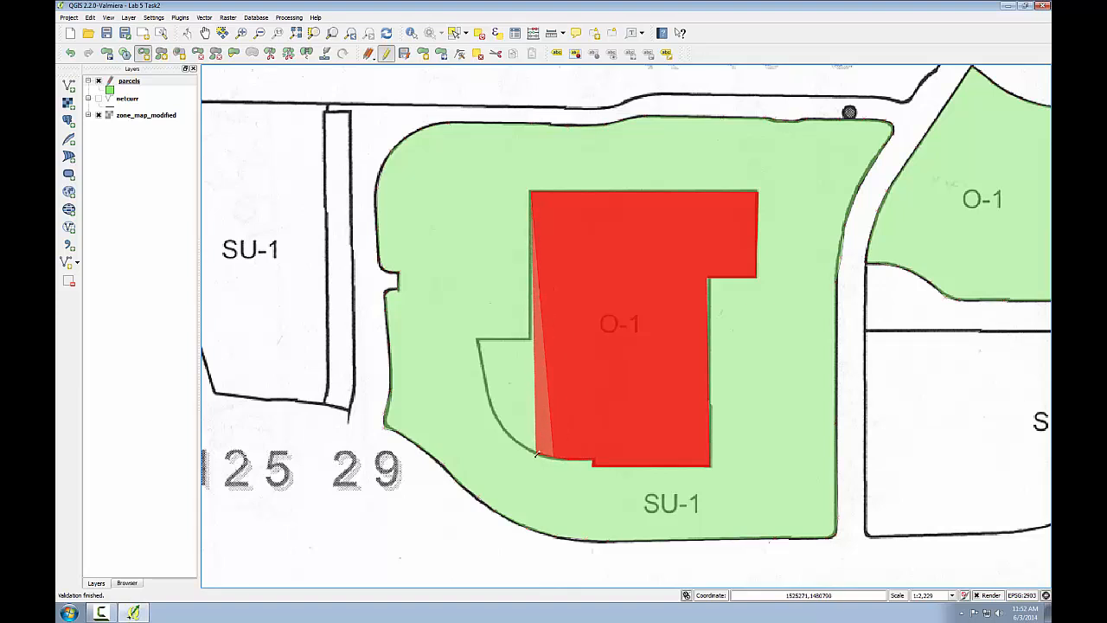
pyautogui.click(536, 452)
pyautogui.click(517, 440)
pyautogui.click(505, 428)
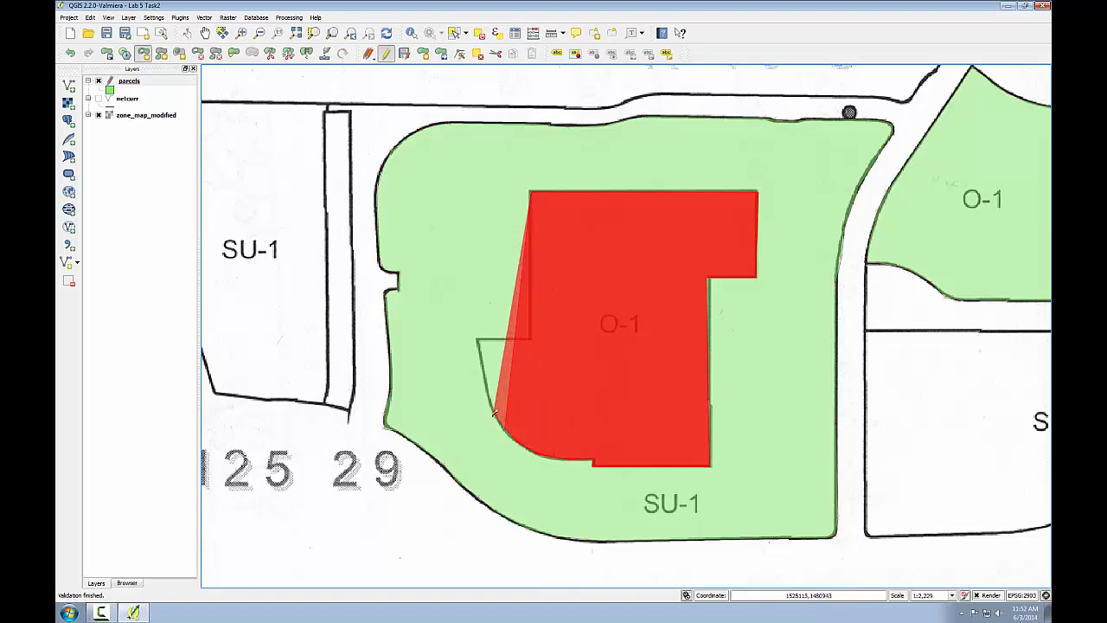
pyautogui.click(494, 410)
pyautogui.click(487, 386)
pyautogui.click(477, 336)
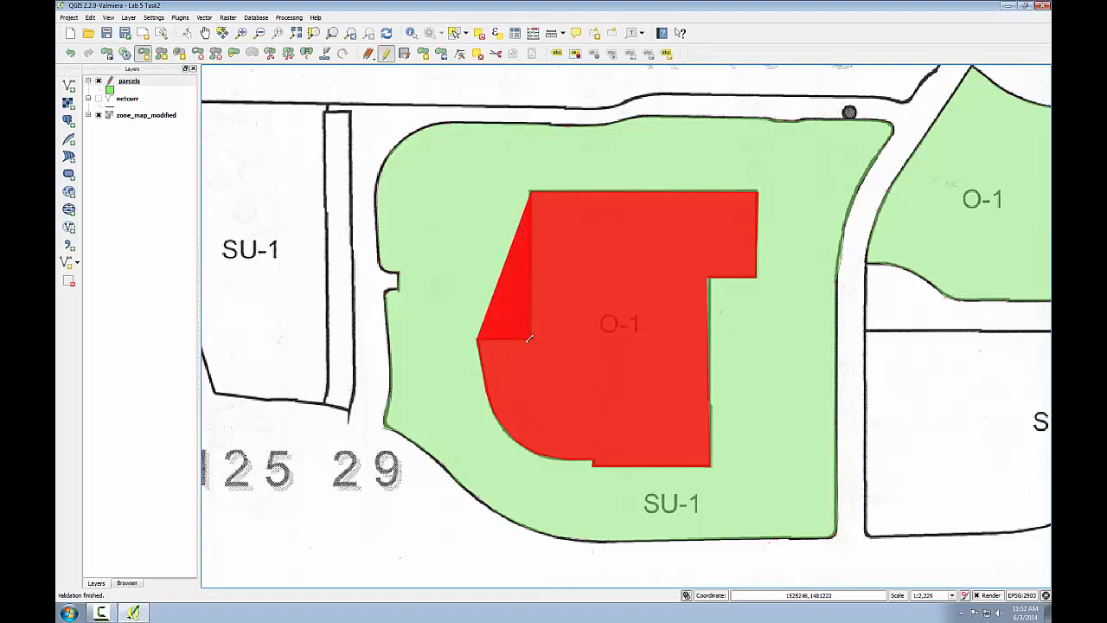
pyautogui.click(531, 339)
pyautogui.rightClick(530, 339)
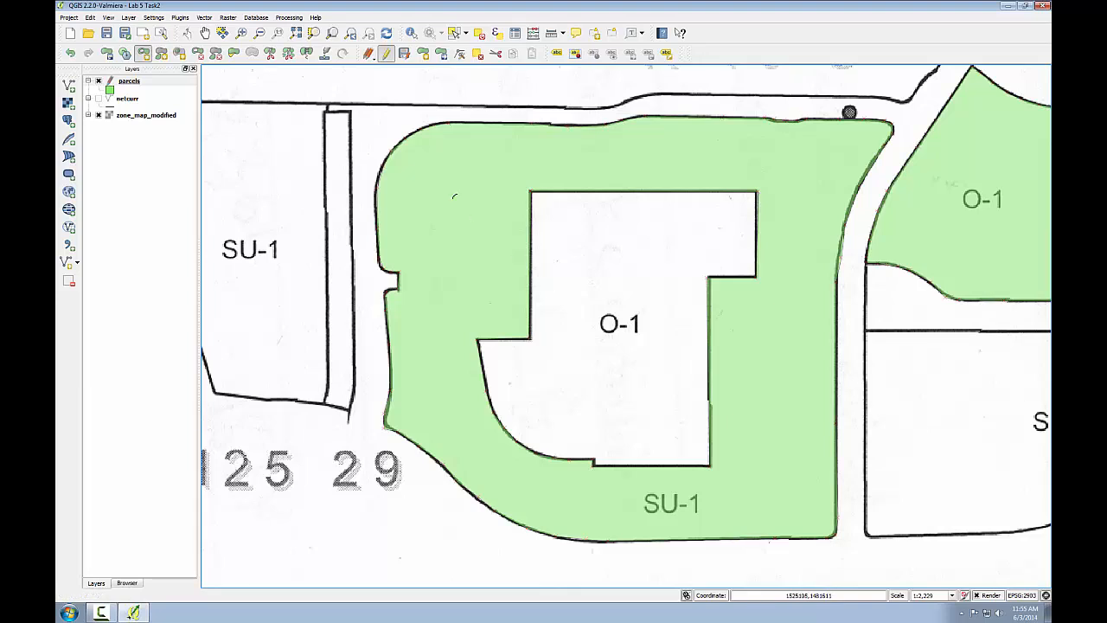
# Set the parcels layer to snap to vertex with a tolerance of 50 map units, and disable snapping for the netcurr layer
pyautogui.click(155, 18)
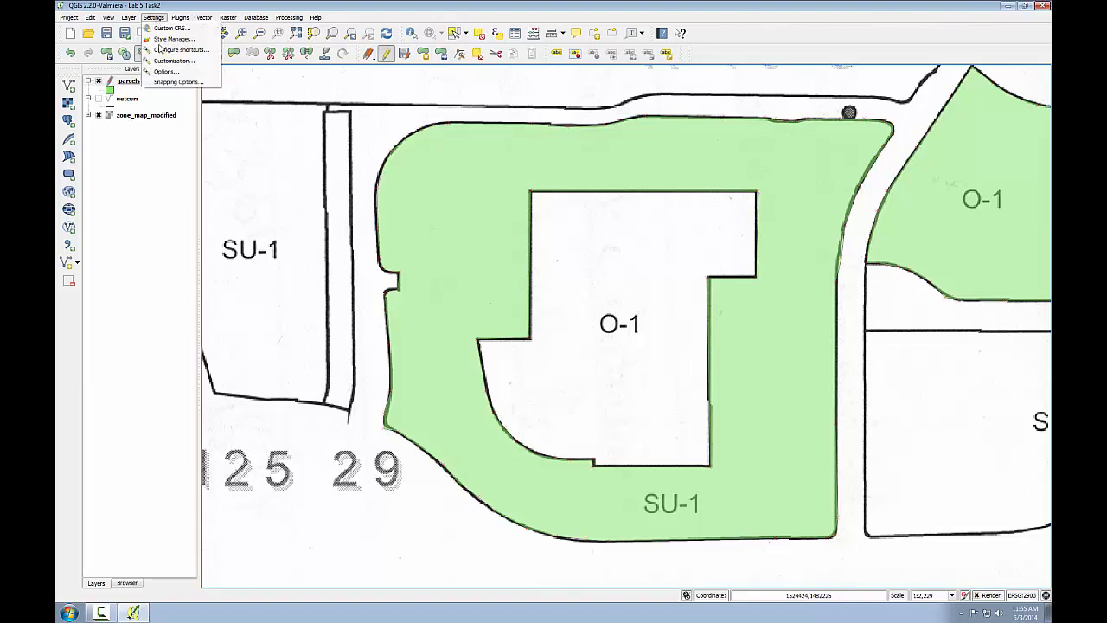
pyautogui.click(177, 82)
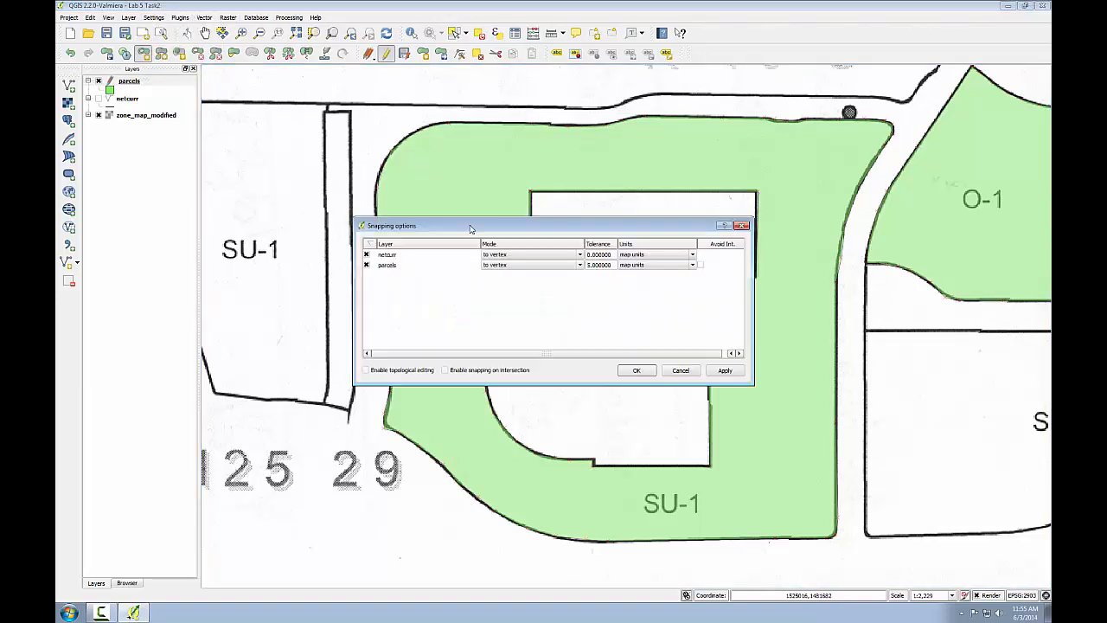
pyautogui.moveTo(470, 226); pyautogui.dragTo(461, 176)
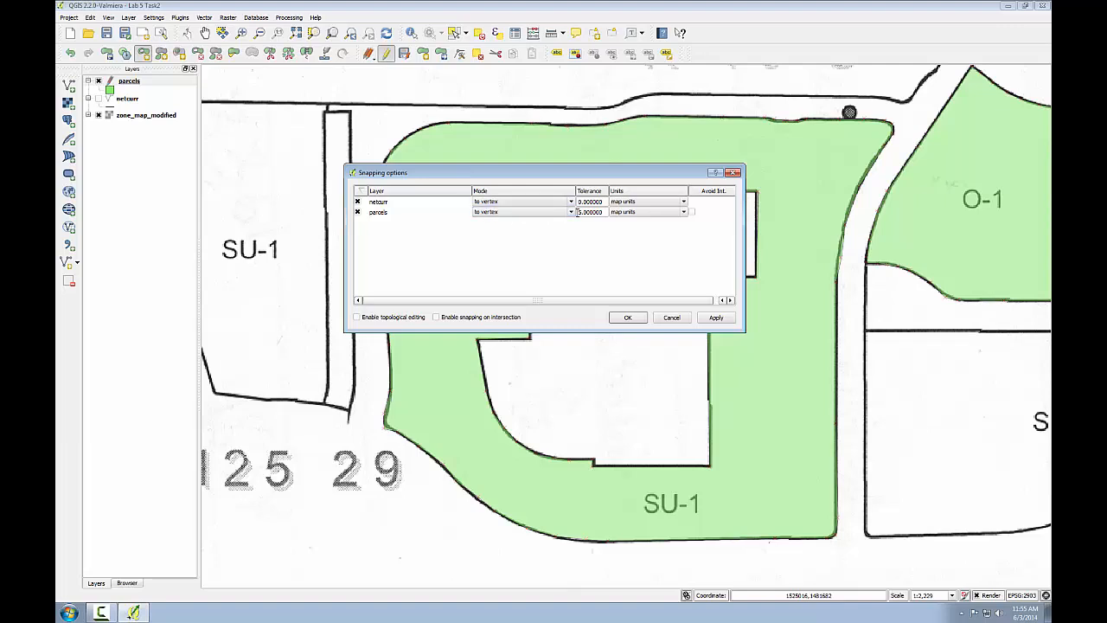
pyautogui.click(571, 212)
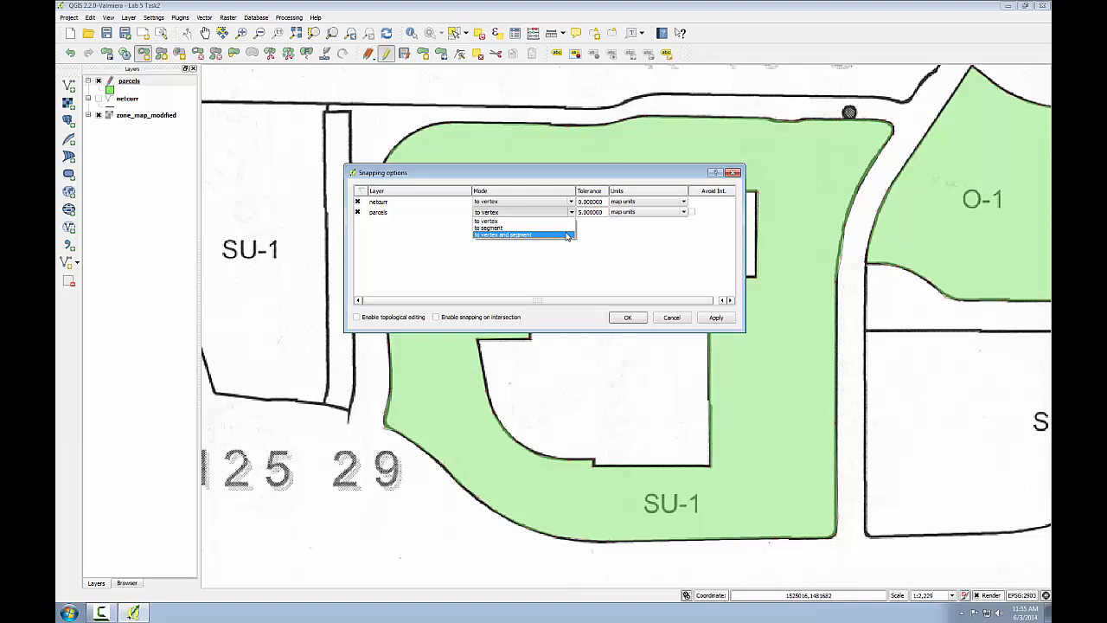
pyautogui.click(561, 220)
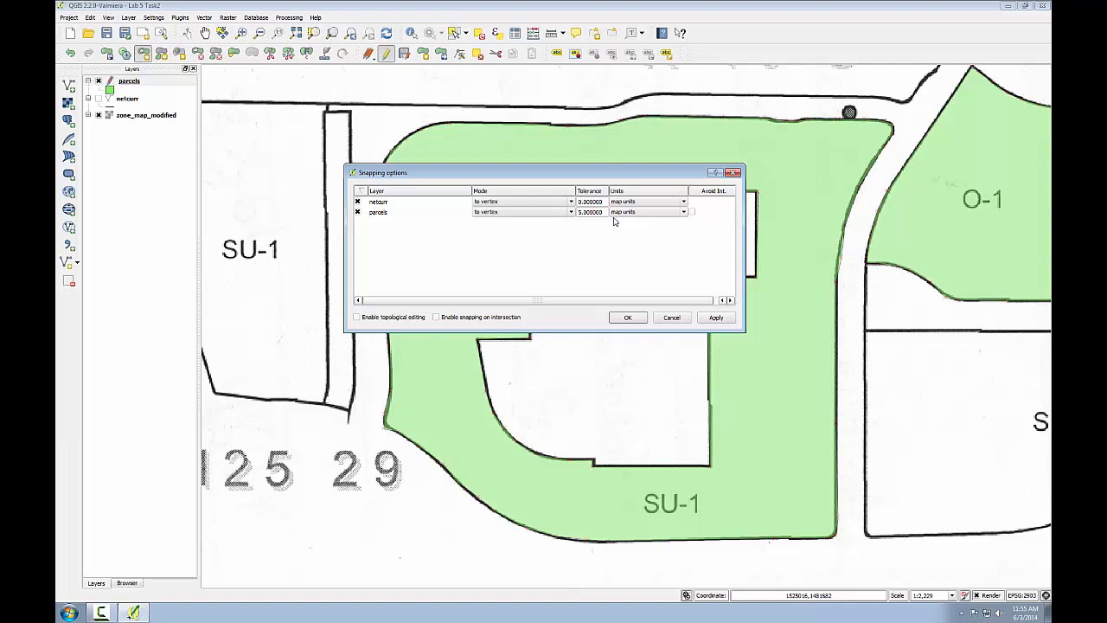
pyautogui.click(644, 213)
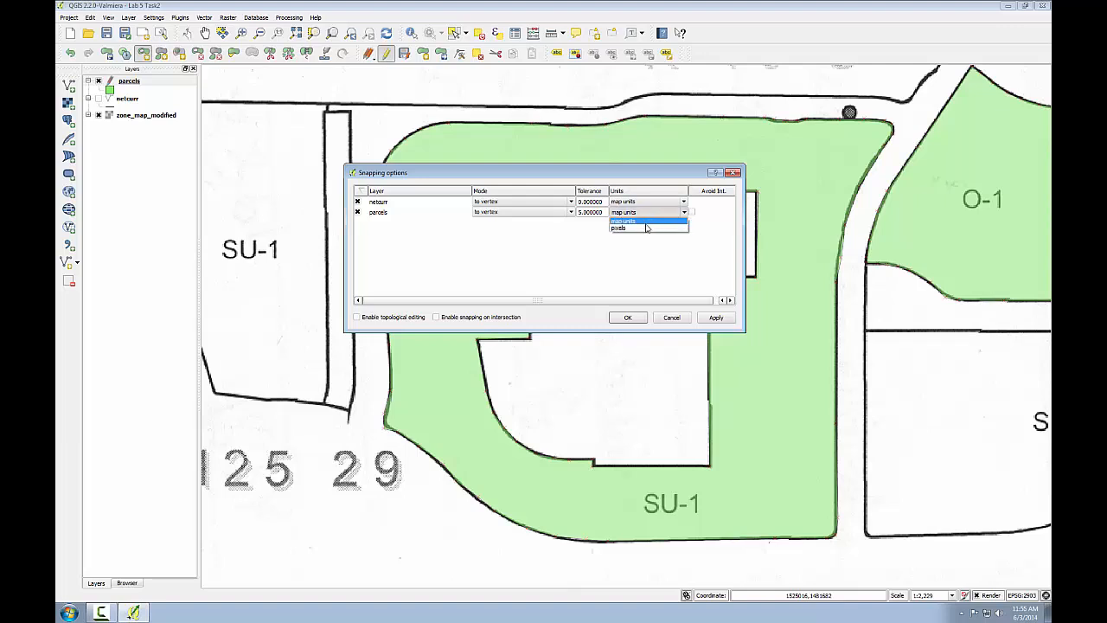
pyautogui.click(645, 221)
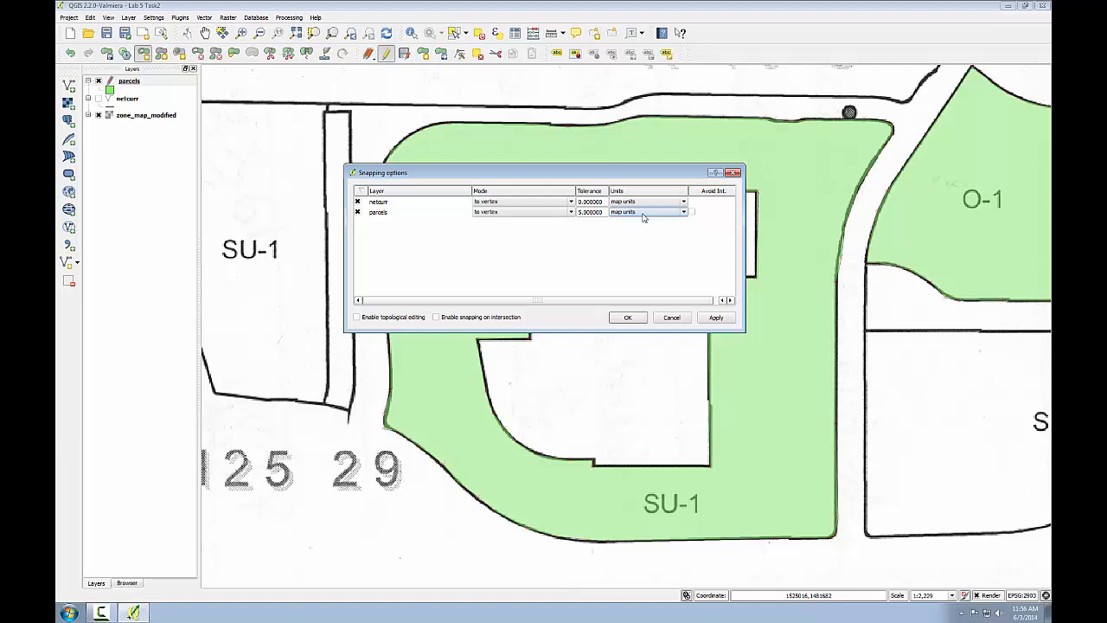
pyautogui.click(580, 211)
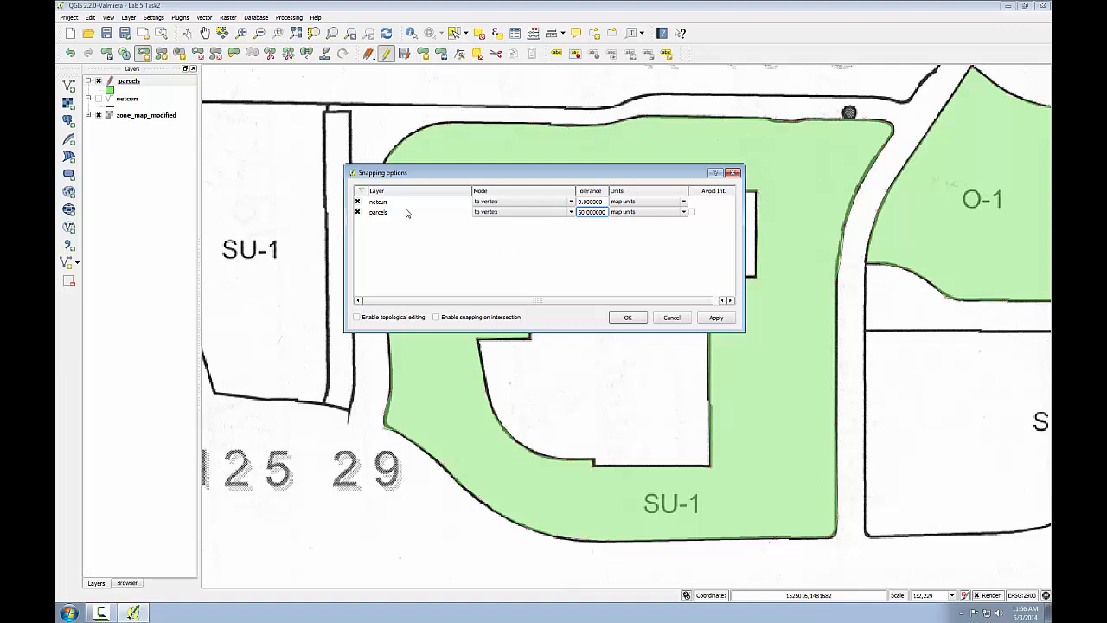
pyautogui.click(357, 201)
pyautogui.click(629, 318)
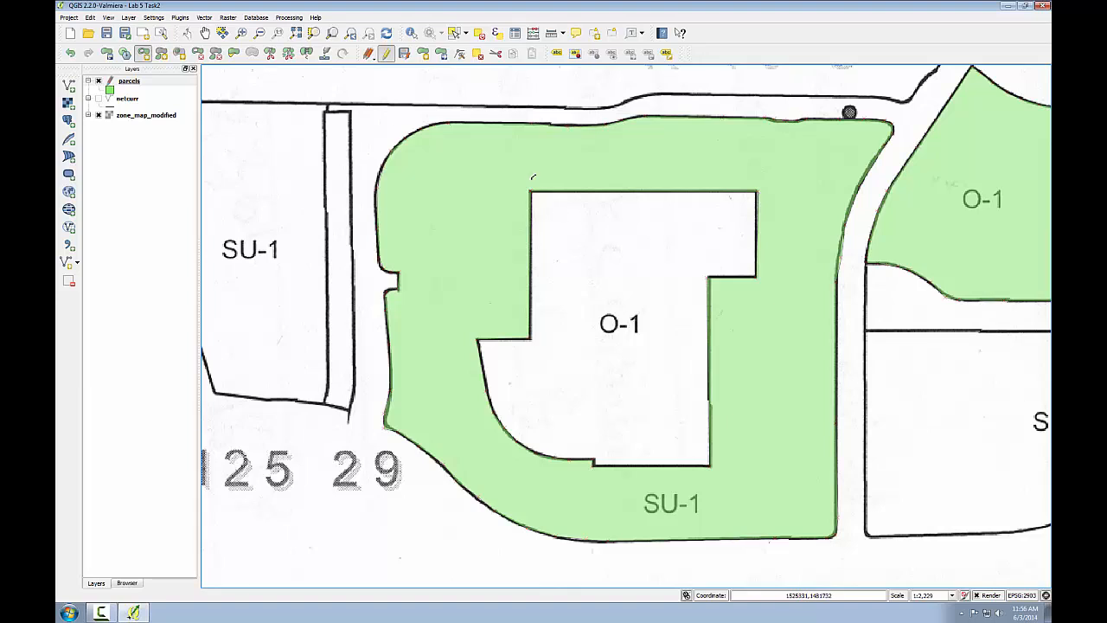
# Search the not installed plugins for "Dig" and install the Digitizing Tools plugin
pyautogui.click(180, 17)
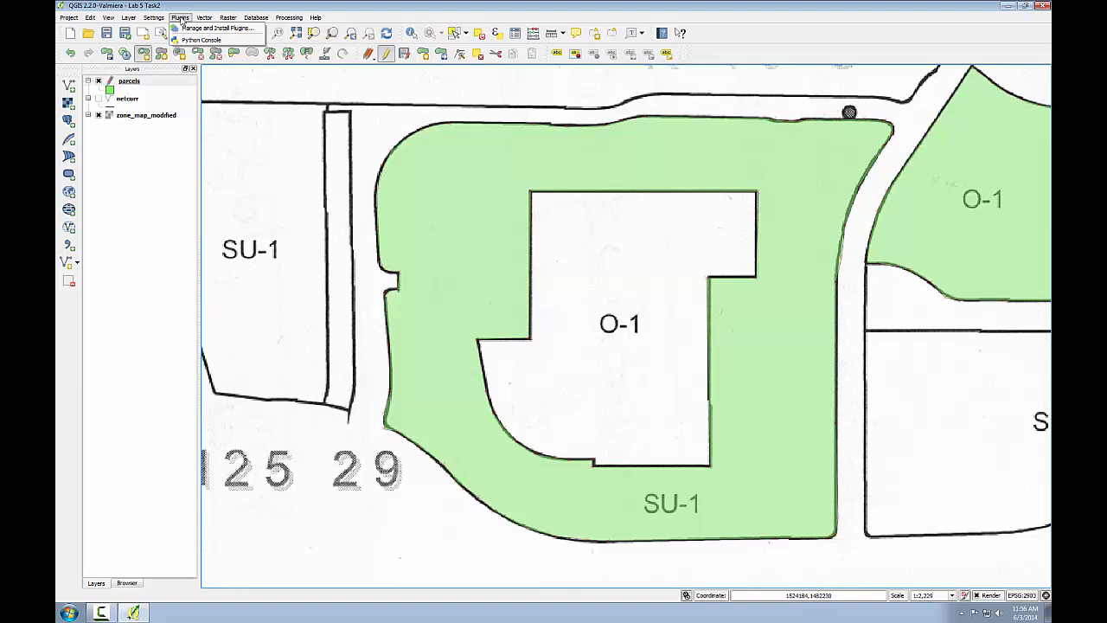
pyautogui.click(207, 28)
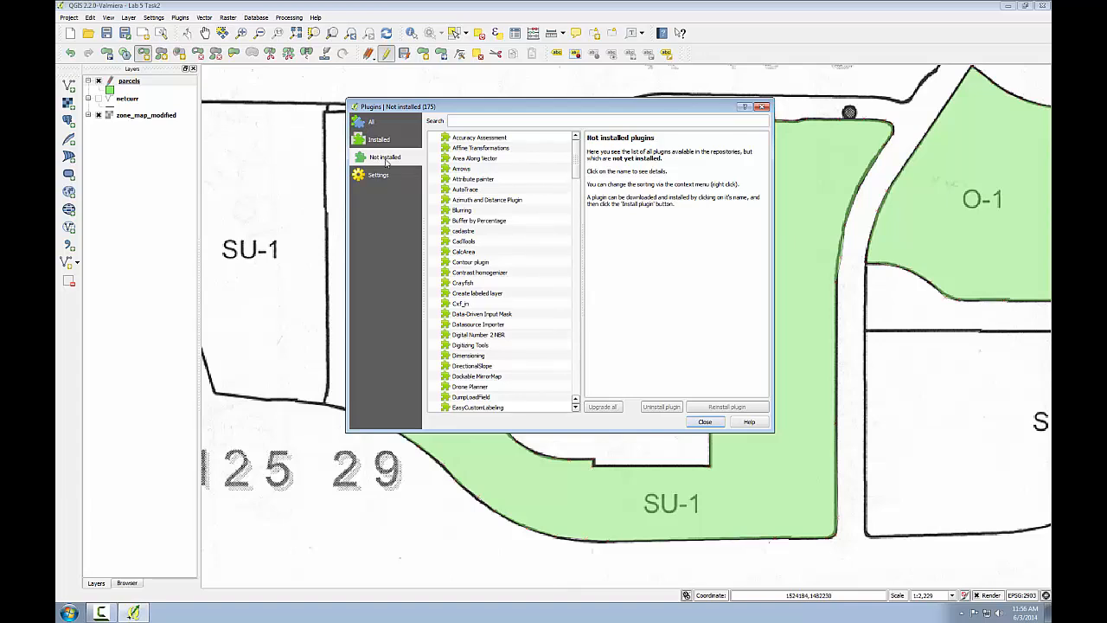
pyautogui.click(457, 122)
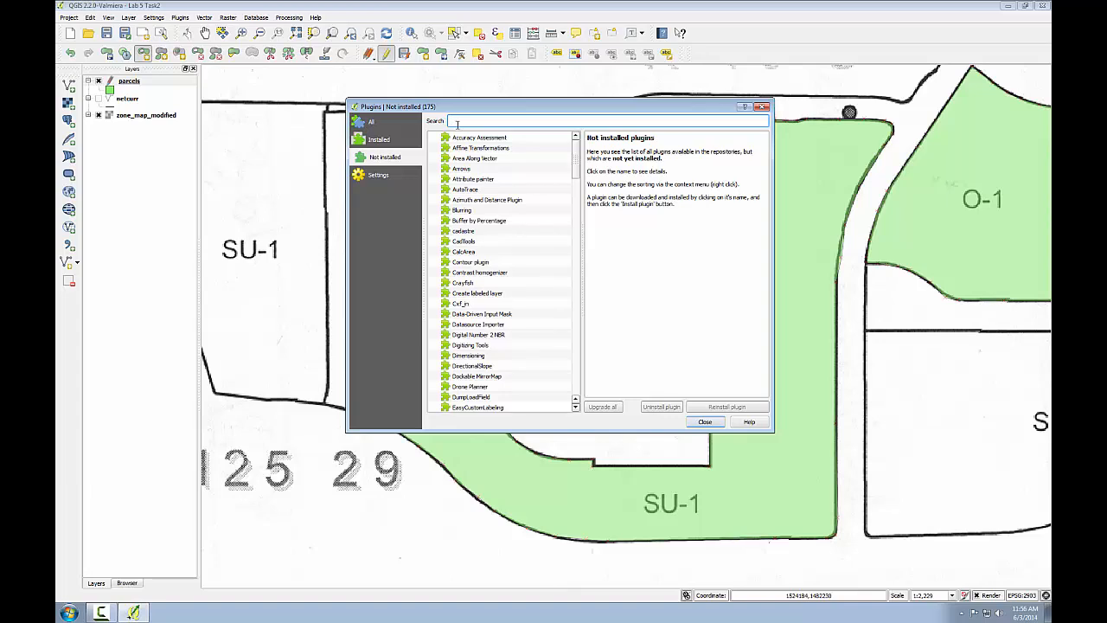
pyautogui.write('Dig')
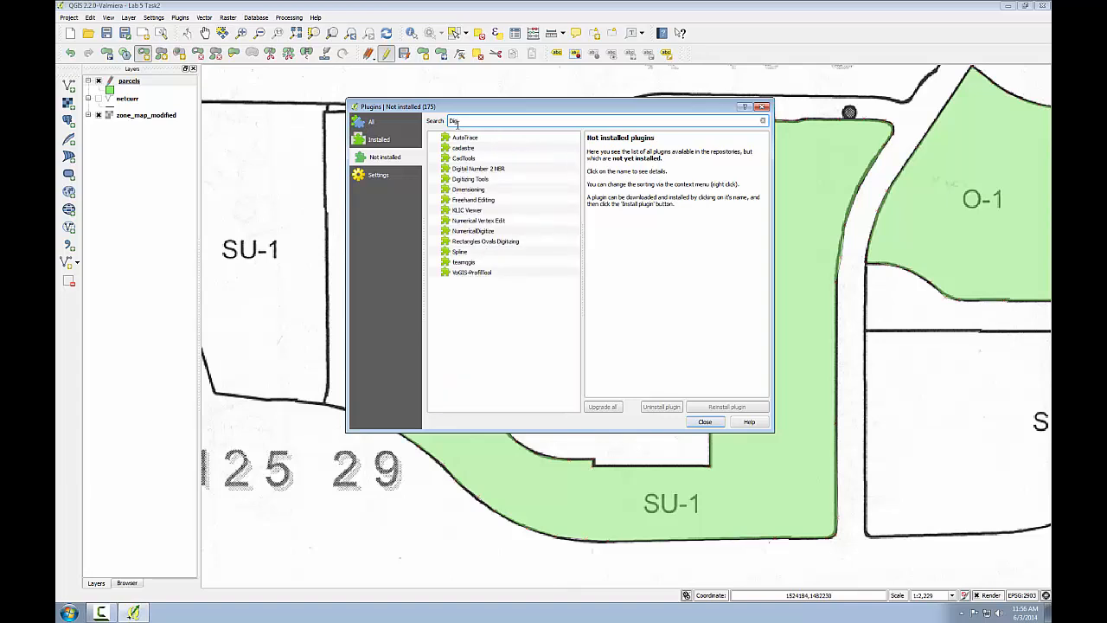
pyautogui.click(467, 179)
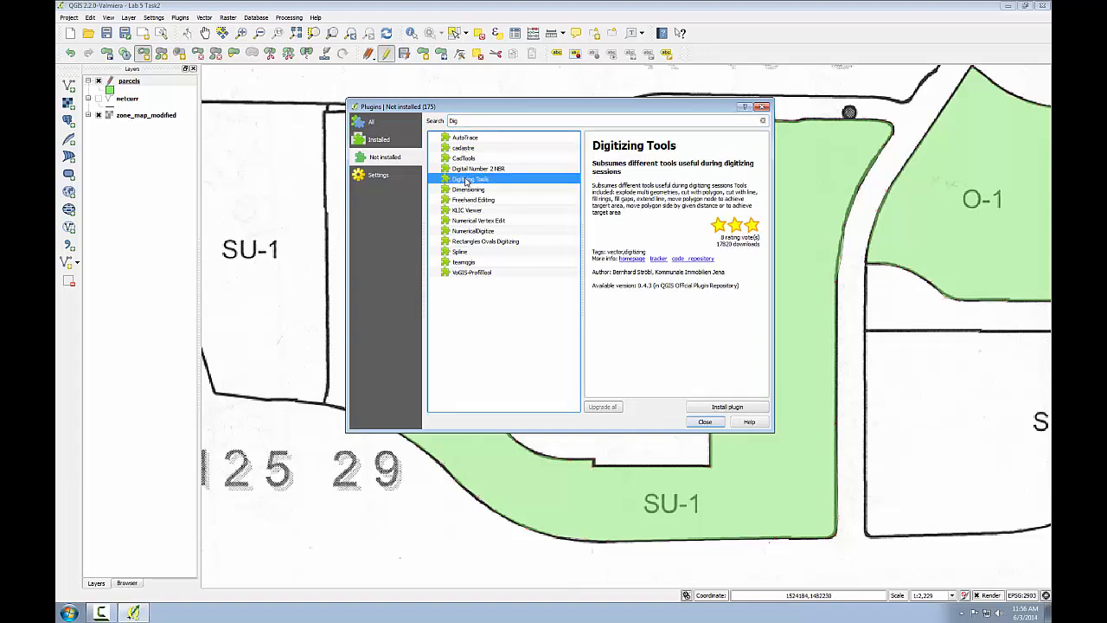
pyautogui.click(719, 407)
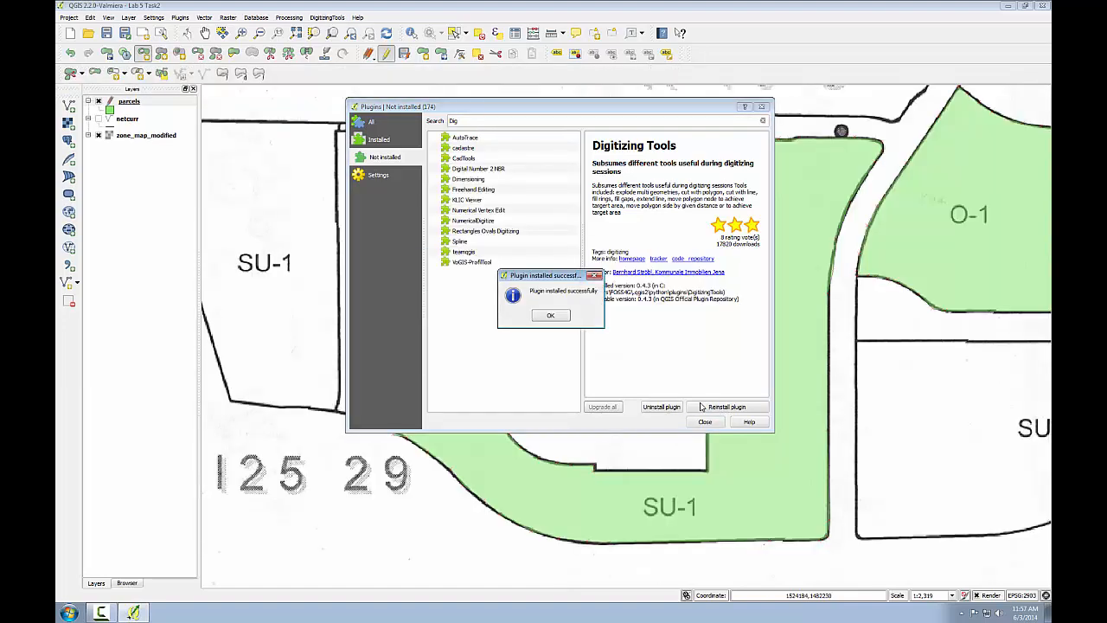
# Make sure the Digitizing Tools plugin is enabled among all installed plugins, and close the plugin manager
pyautogui.click(547, 317)
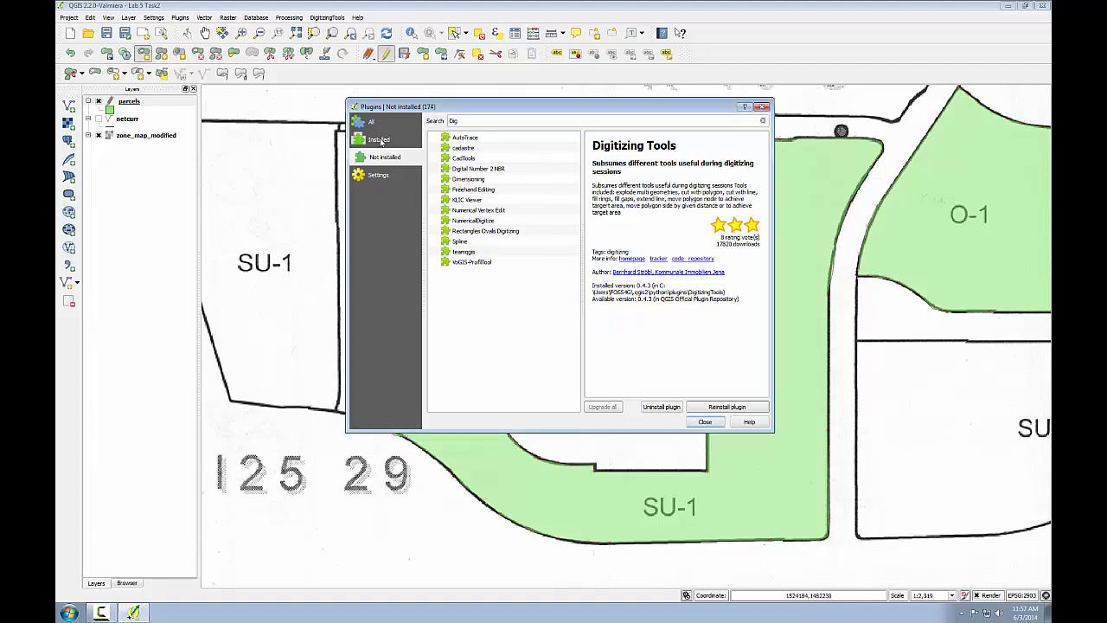
pyautogui.click(381, 141)
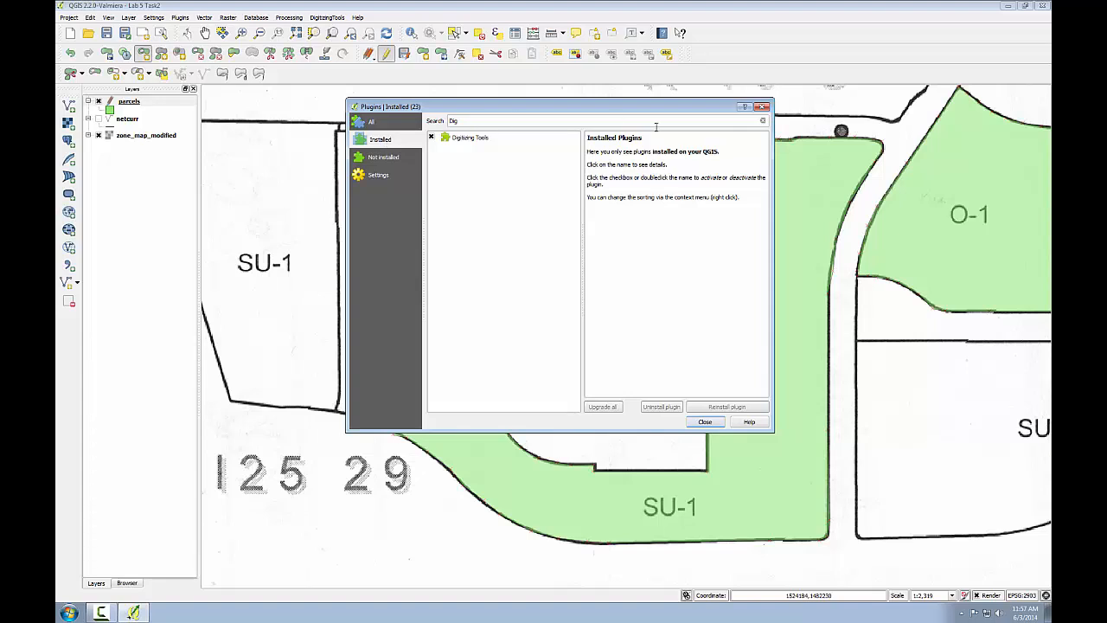
pyautogui.click(763, 122)
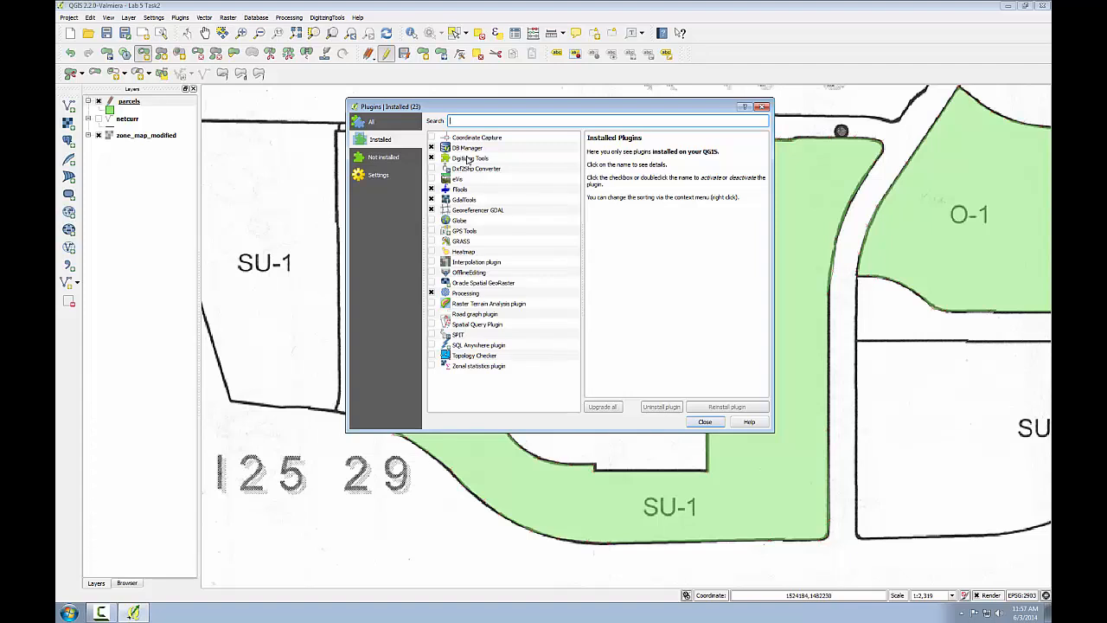
pyautogui.click(432, 159)
pyautogui.click(706, 422)
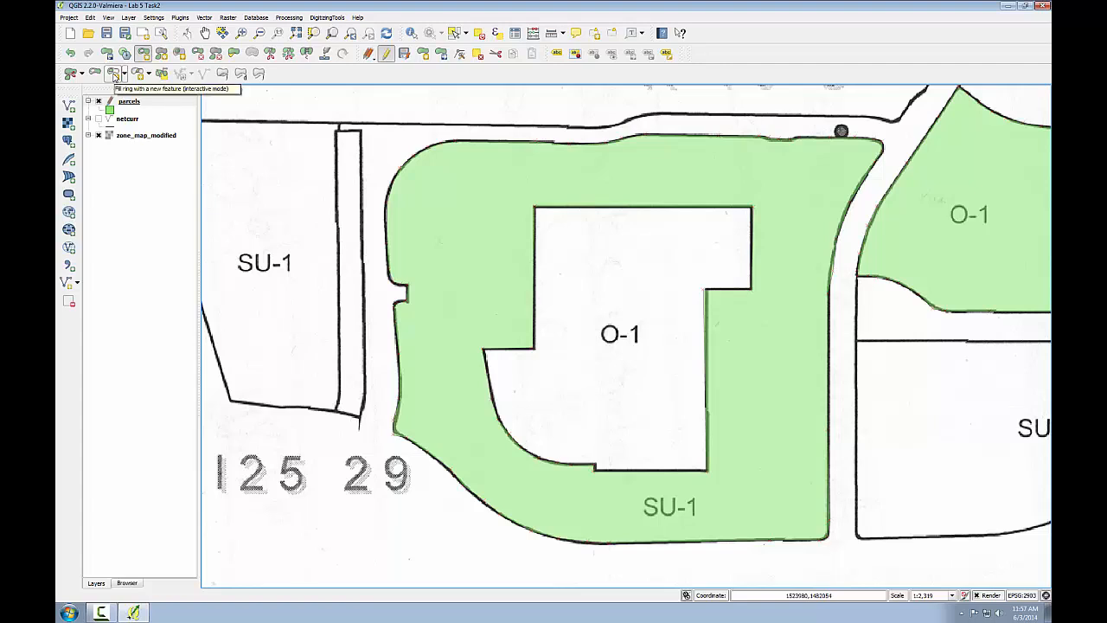
# Fill the ring inside the SU-1 parcel with a new parcels feature with id 3 and zonecode O-1
pyautogui.click(114, 74)
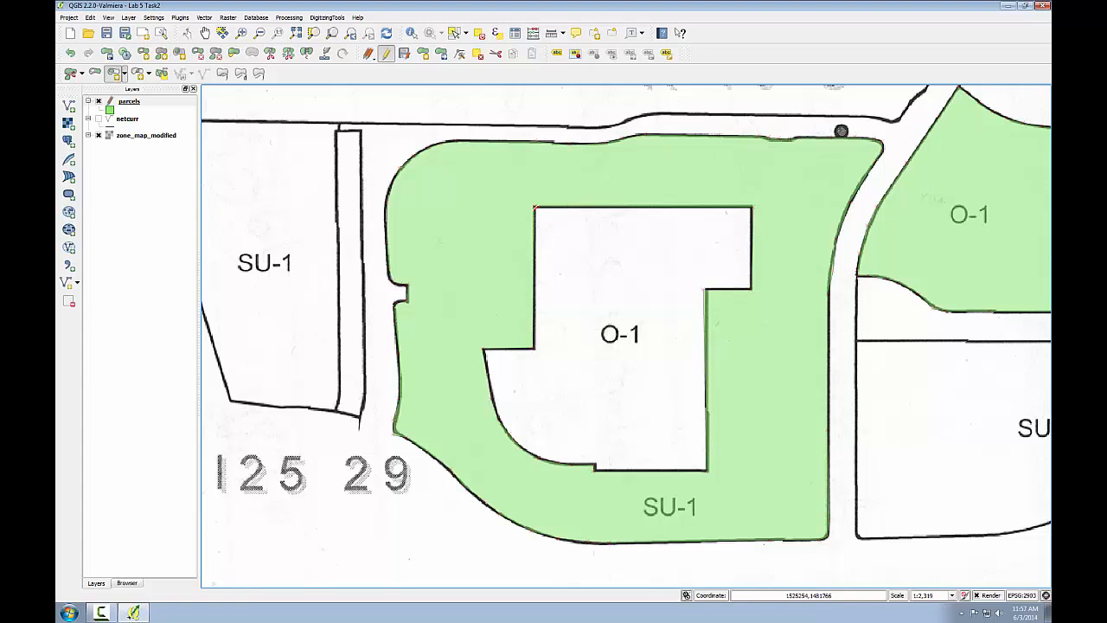
pyautogui.rightClick(534, 209)
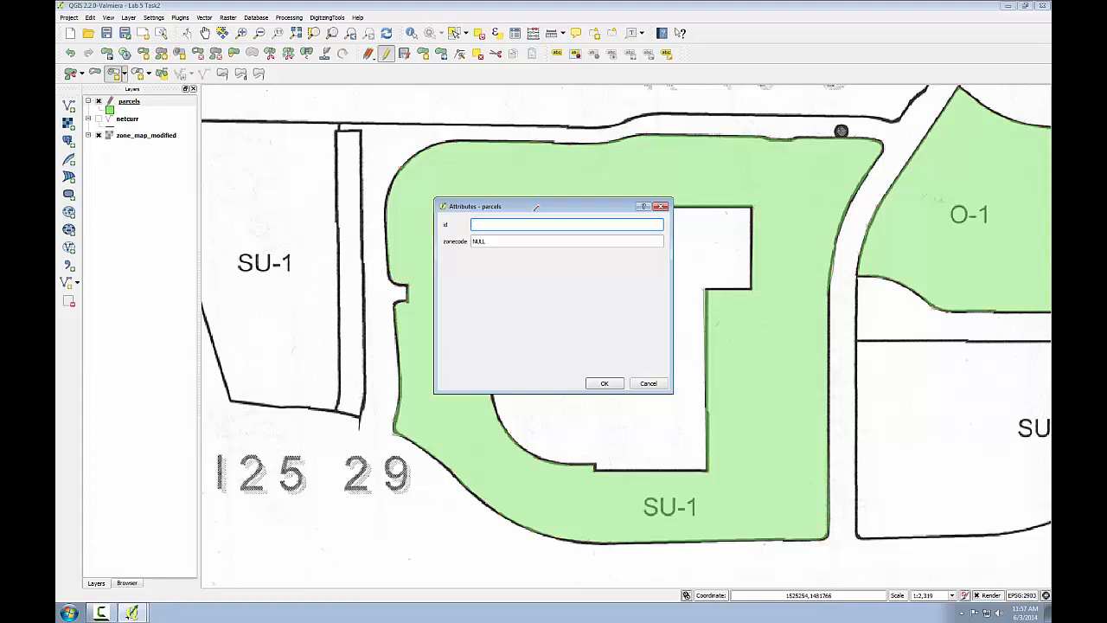
pyautogui.write('3')
pyautogui.press('Tab')
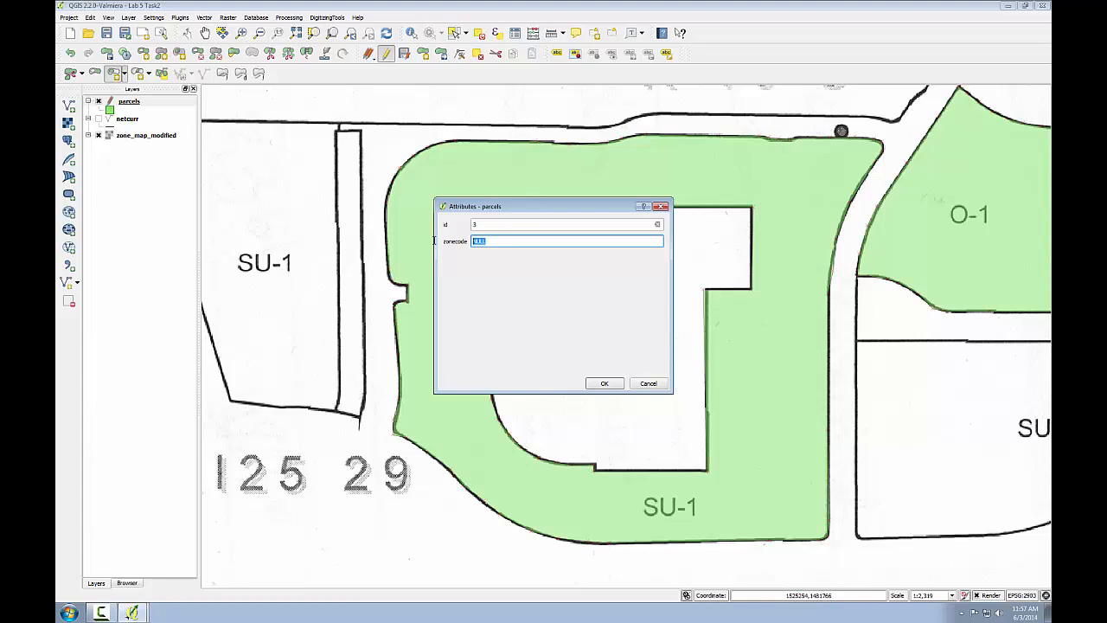
pyautogui.write('O-1')
pyautogui.click(605, 385)
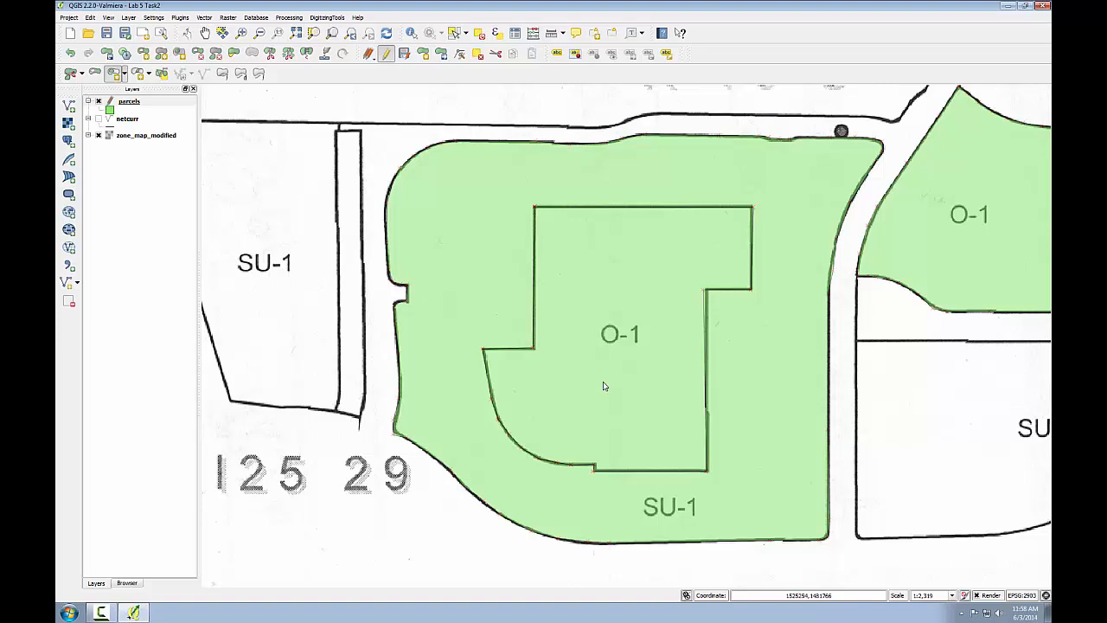
# Identify the outer SU-1 parcel and the enclosed O-1 parcel to check their attributes
pyautogui.click(412, 34)
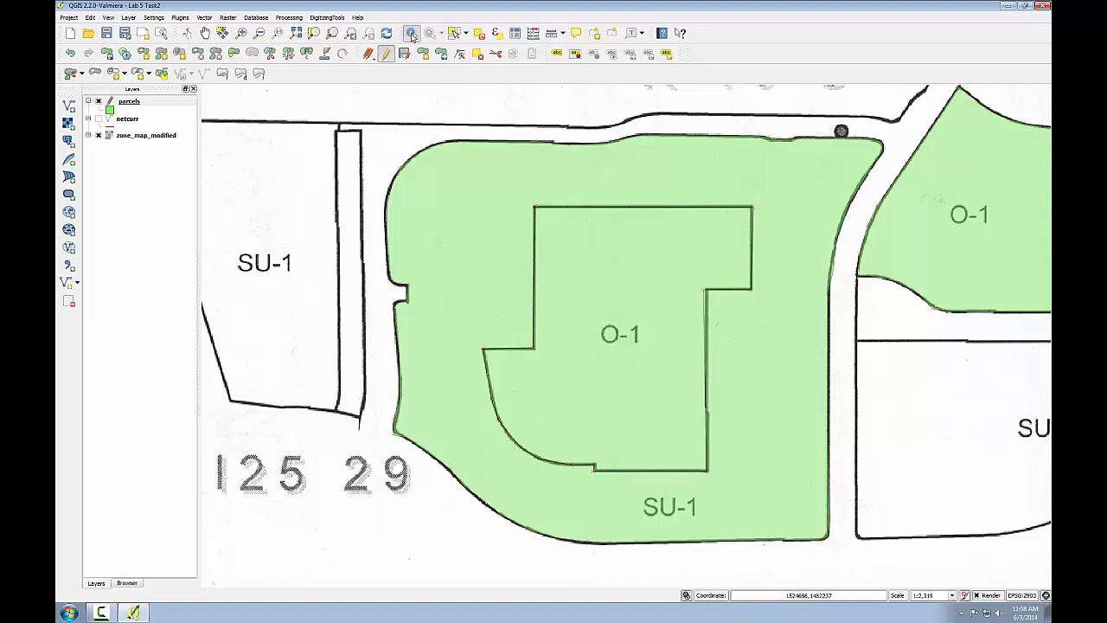
pyautogui.click(442, 214)
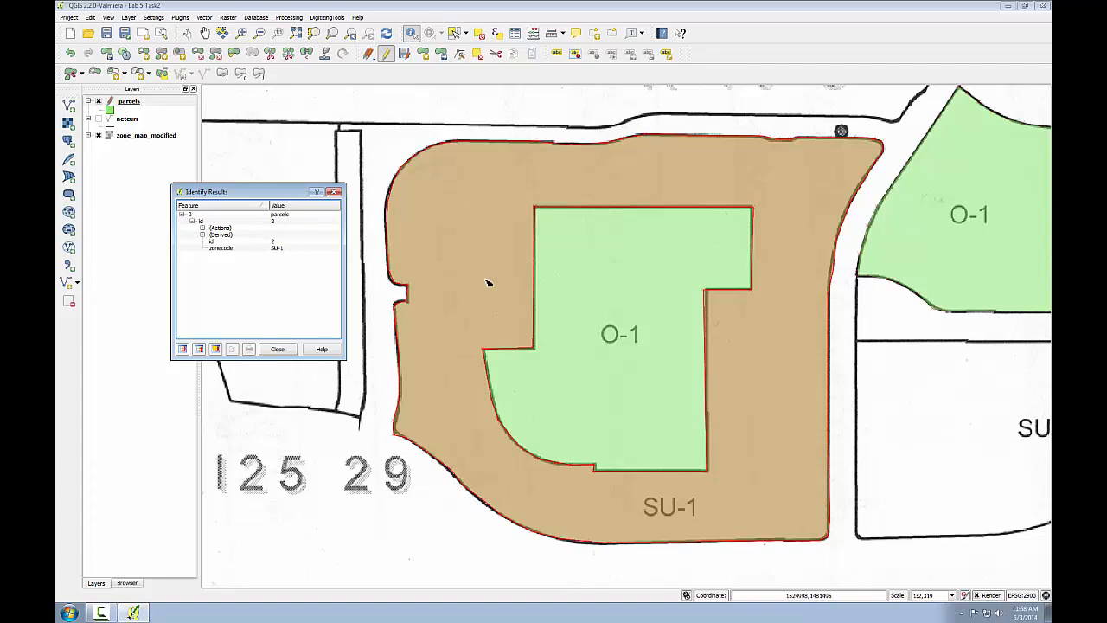
pyautogui.click(592, 298)
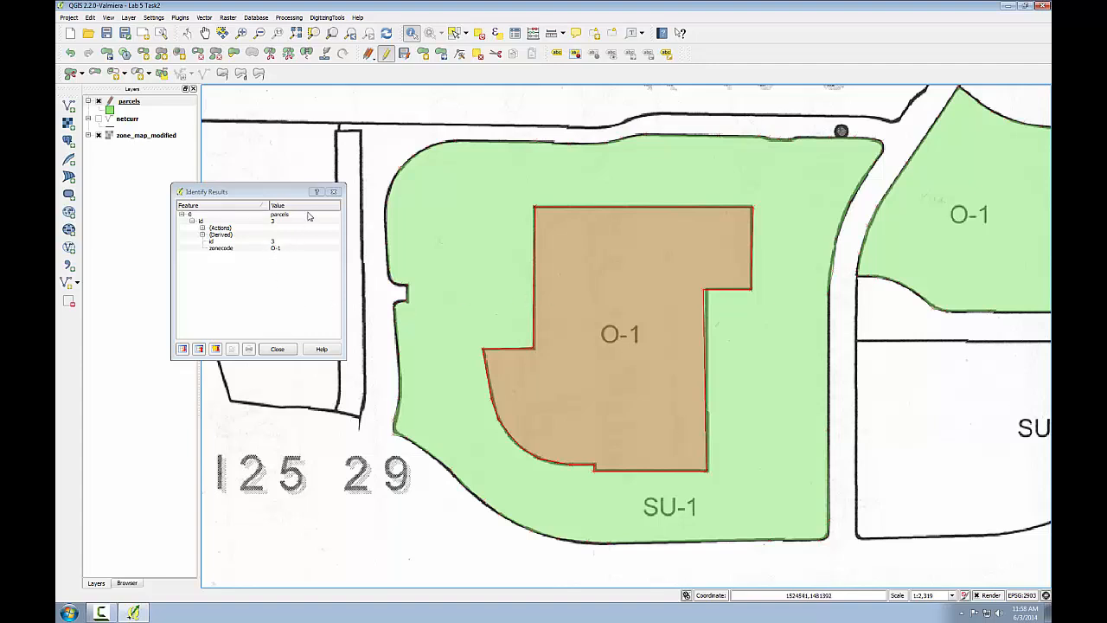
pyautogui.click(333, 192)
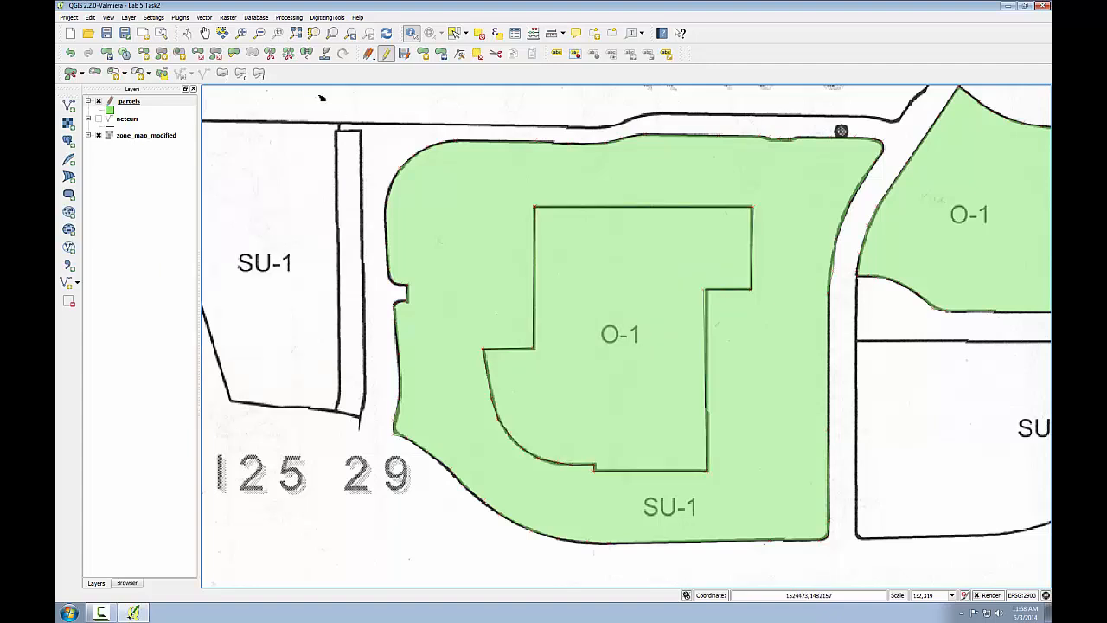
# Turn on intersection avoidance for the parcels layer in the snapping options
pyautogui.click(205, 33)
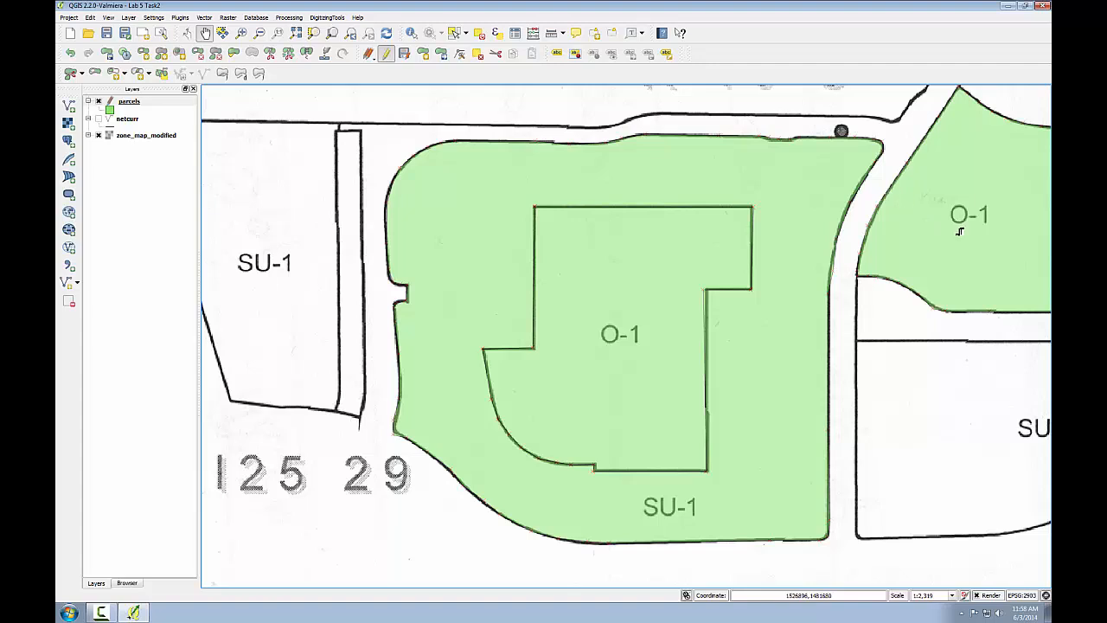
pyautogui.moveTo(961, 232); pyautogui.dragTo(406, 292)
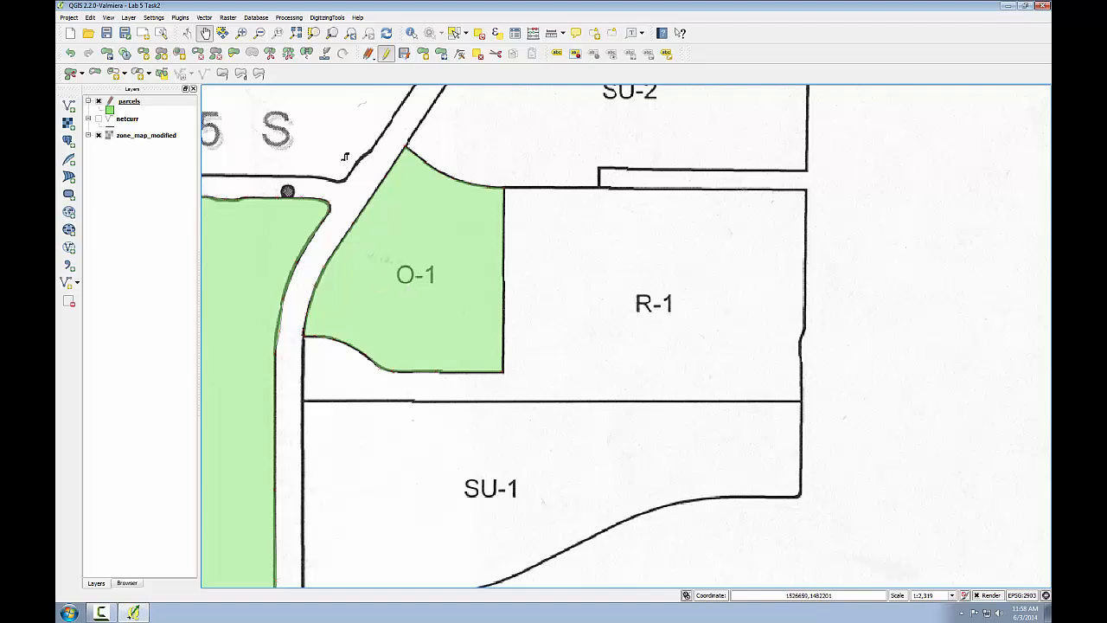
pyautogui.click(153, 17)
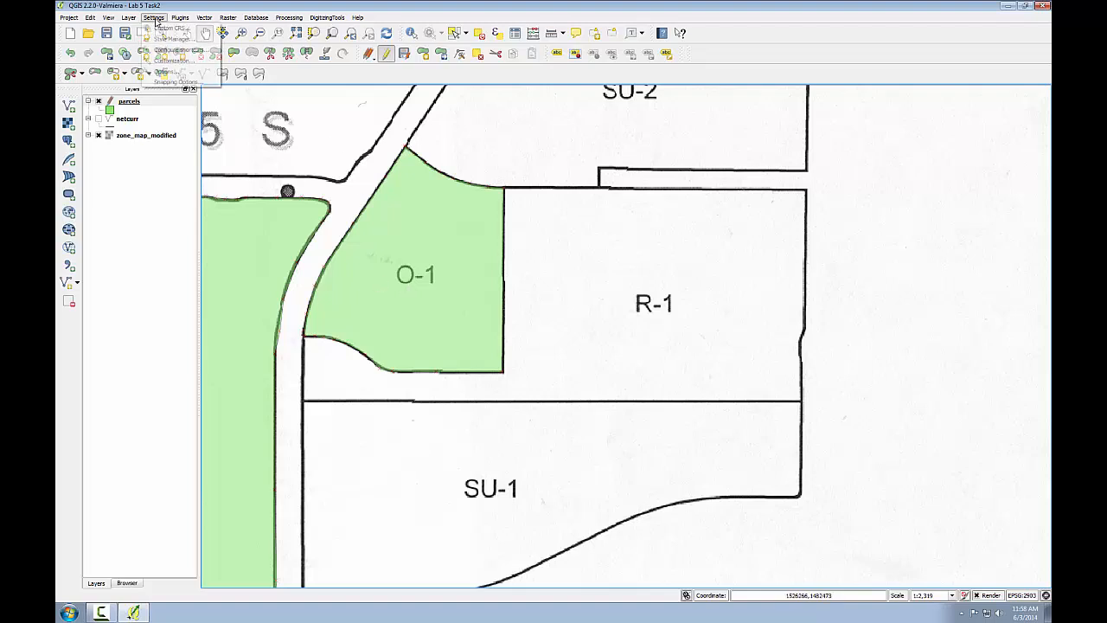
pyautogui.click(176, 81)
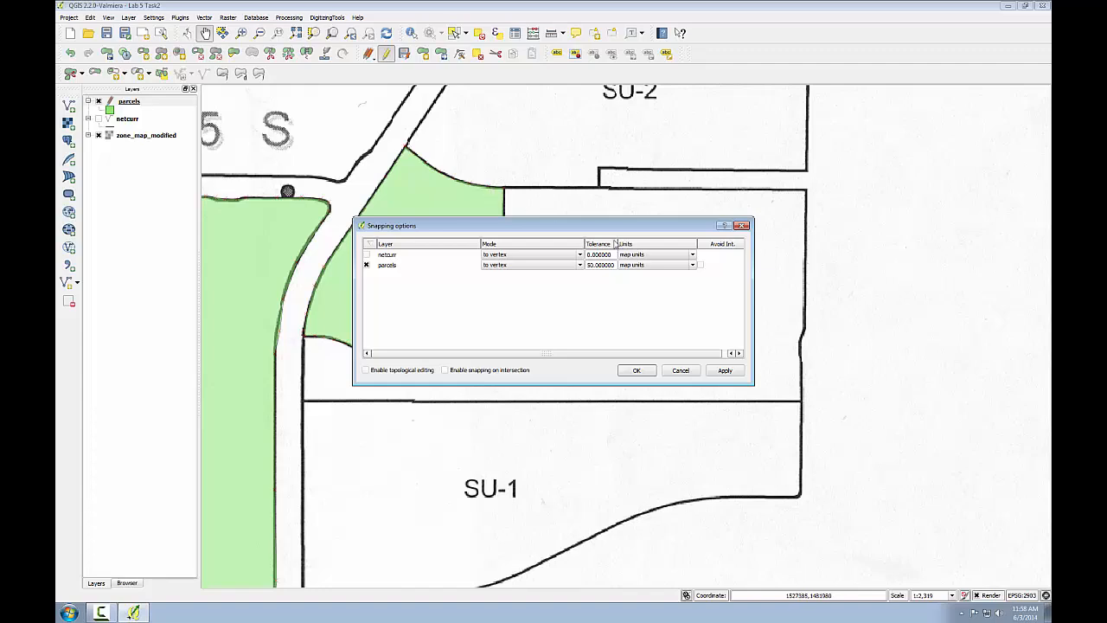
pyautogui.click(700, 265)
pyautogui.click(636, 371)
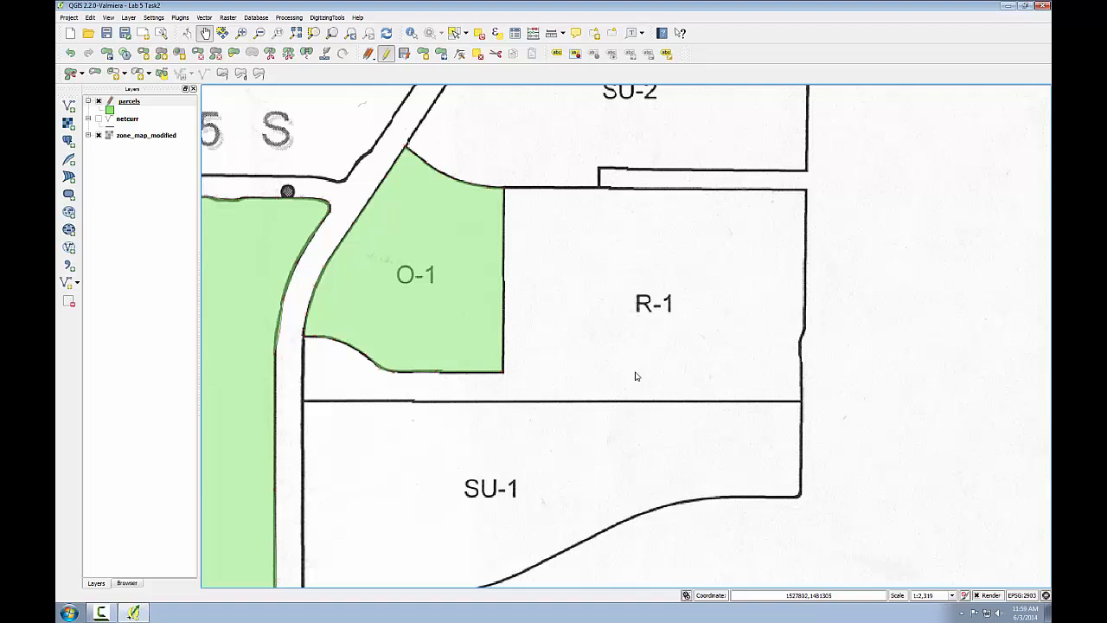
# Digitize the R-1 zone polygon along its outer boundary, snapping to the O-1 parcel's northeast and southwest corners and overlapping that parcel
pyautogui.click(424, 54)
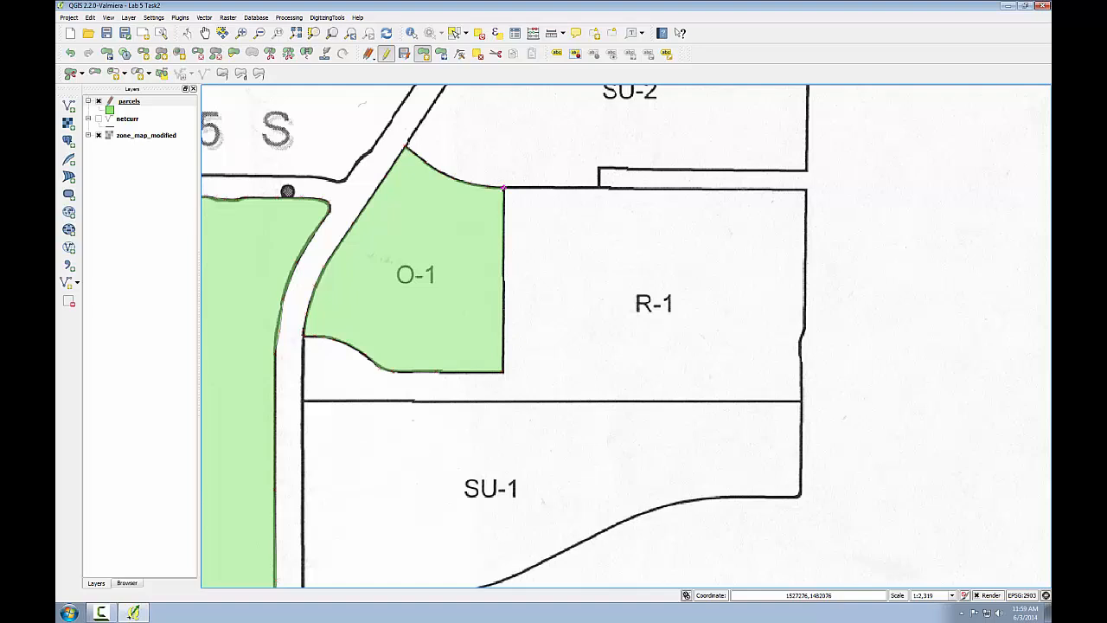
pyautogui.click(504, 186)
pyautogui.click(806, 189)
pyautogui.click(803, 336)
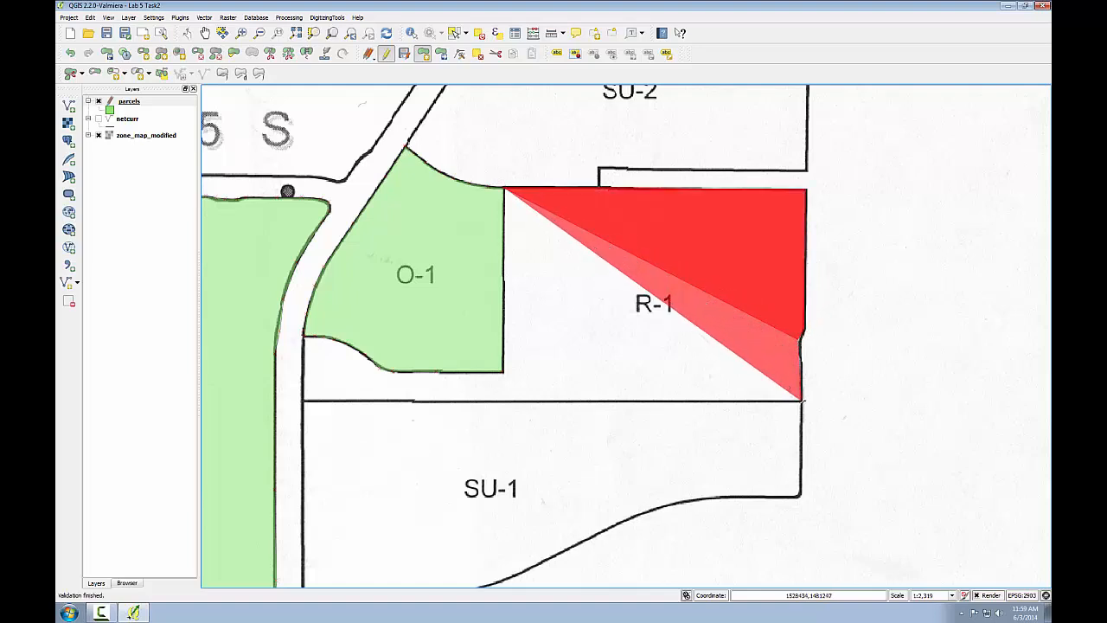
pyautogui.click(802, 399)
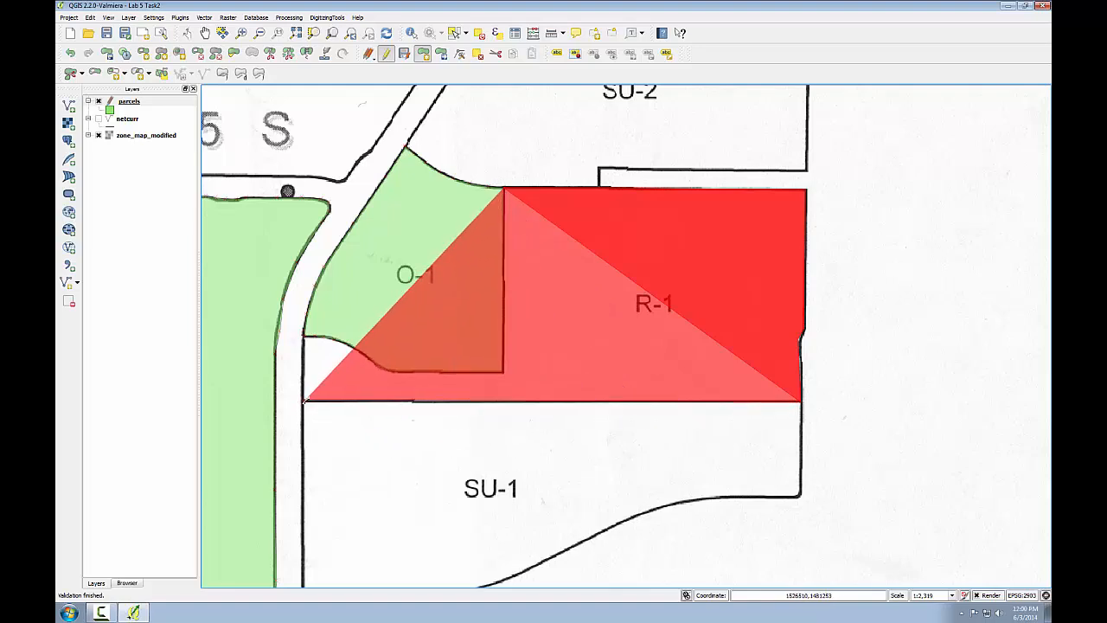
pyautogui.click(305, 401)
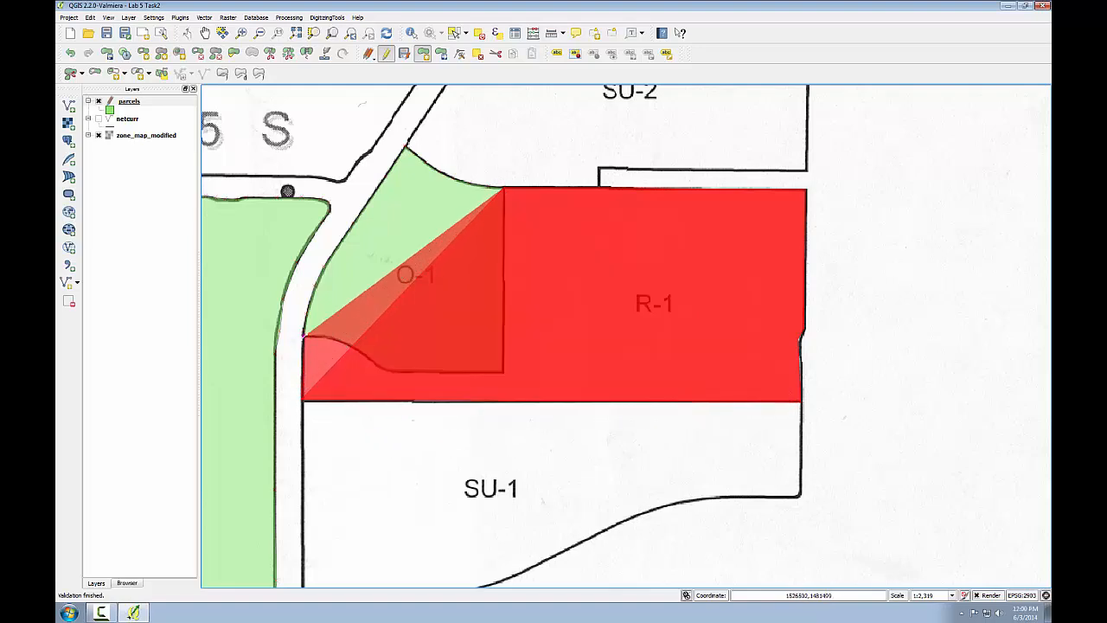
pyautogui.click(304, 335)
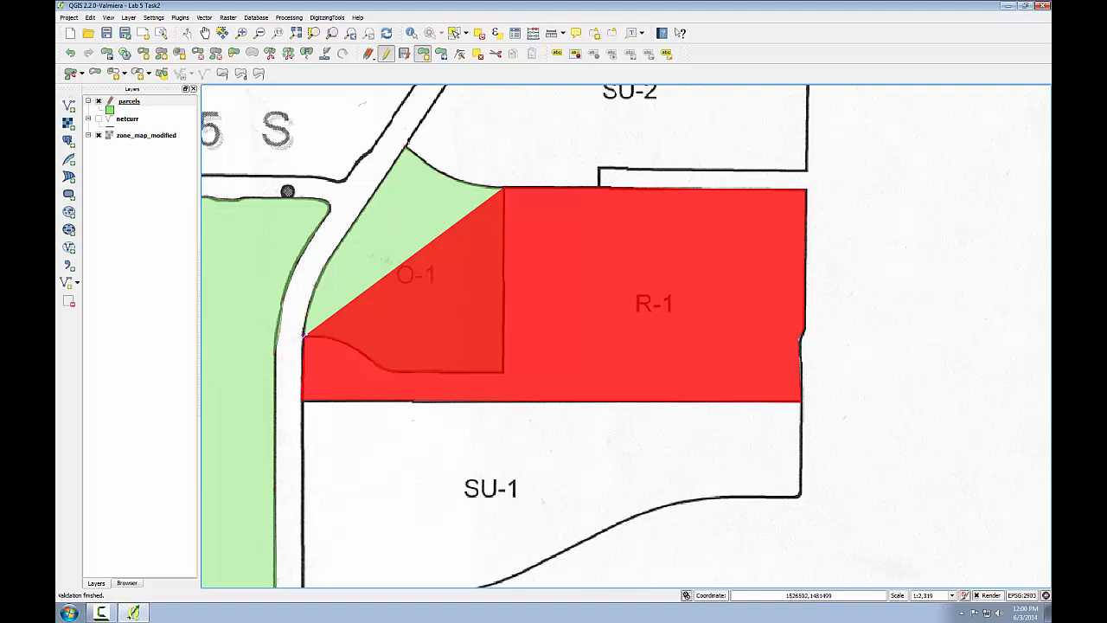
pyautogui.rightClick(382, 314)
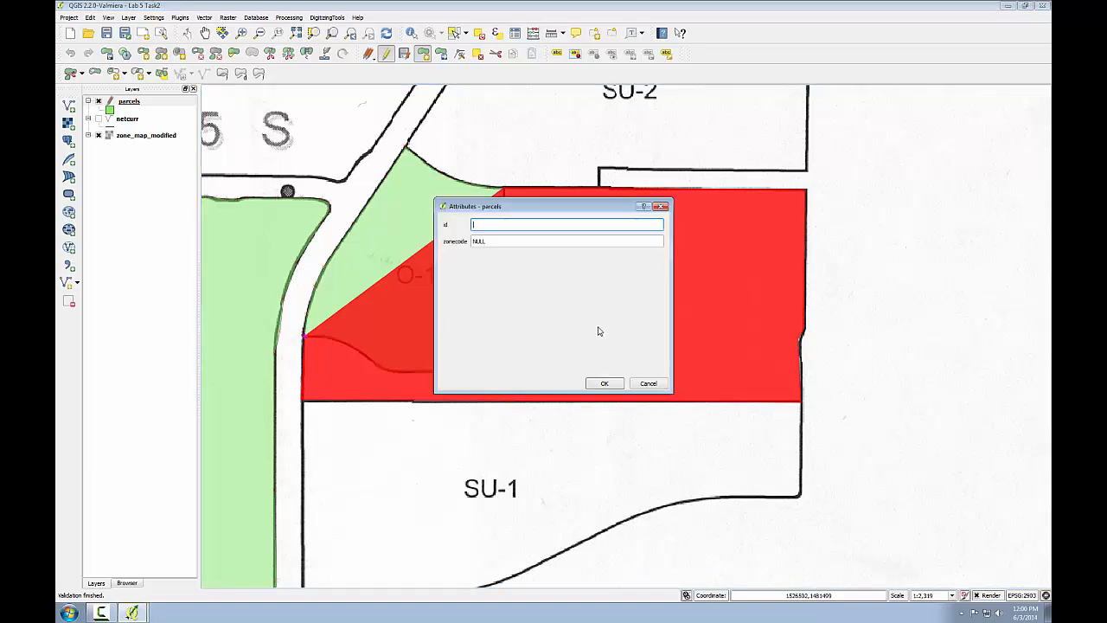
# Give the new parcel id 4 and zonecode R-1
pyautogui.write('4')
pyautogui.moveTo(567, 205); pyautogui.dragTo(301, 106)
pyautogui.press('Tab')
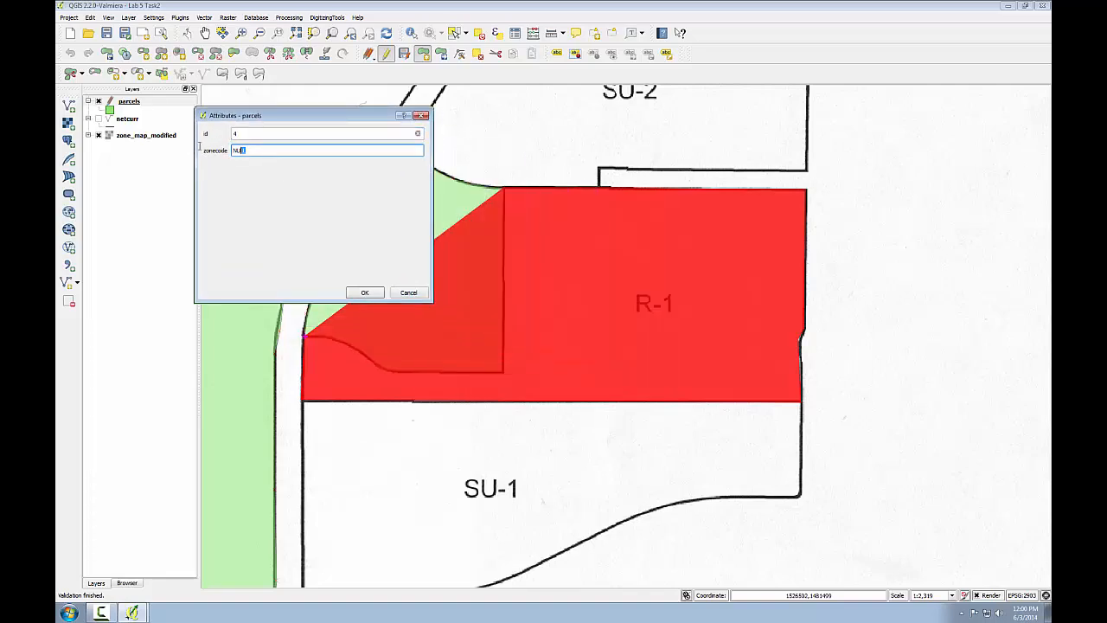
pyautogui.write('R-1')
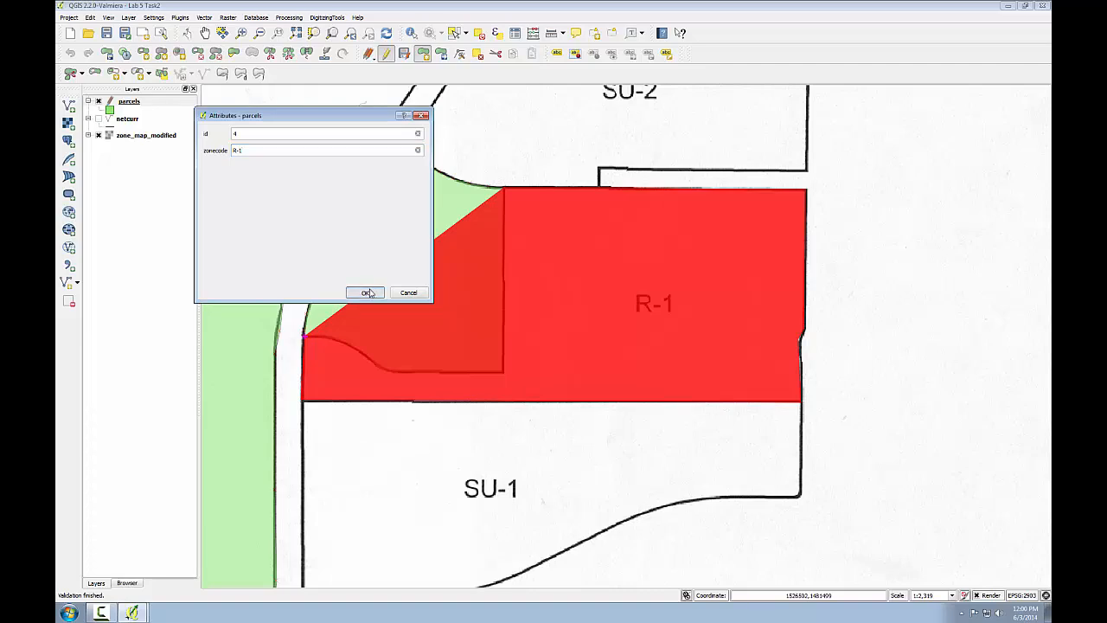
pyautogui.click(364, 293)
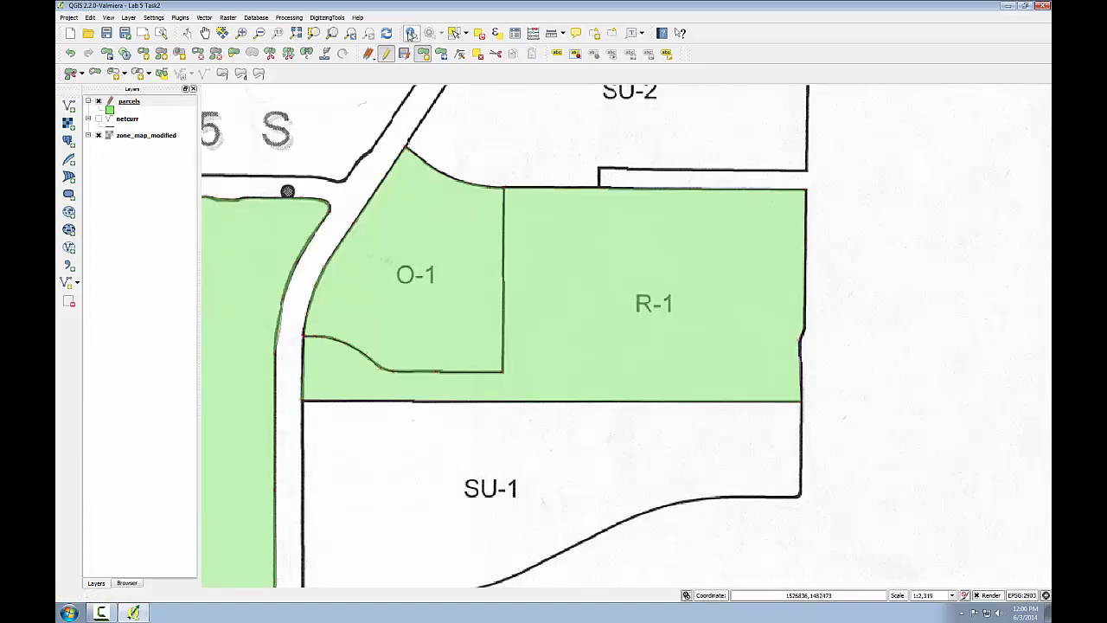
# Identify the R-1 parcel to check its attributes and its shared boundary with O-1
pyautogui.click(412, 33)
pyautogui.click(578, 252)
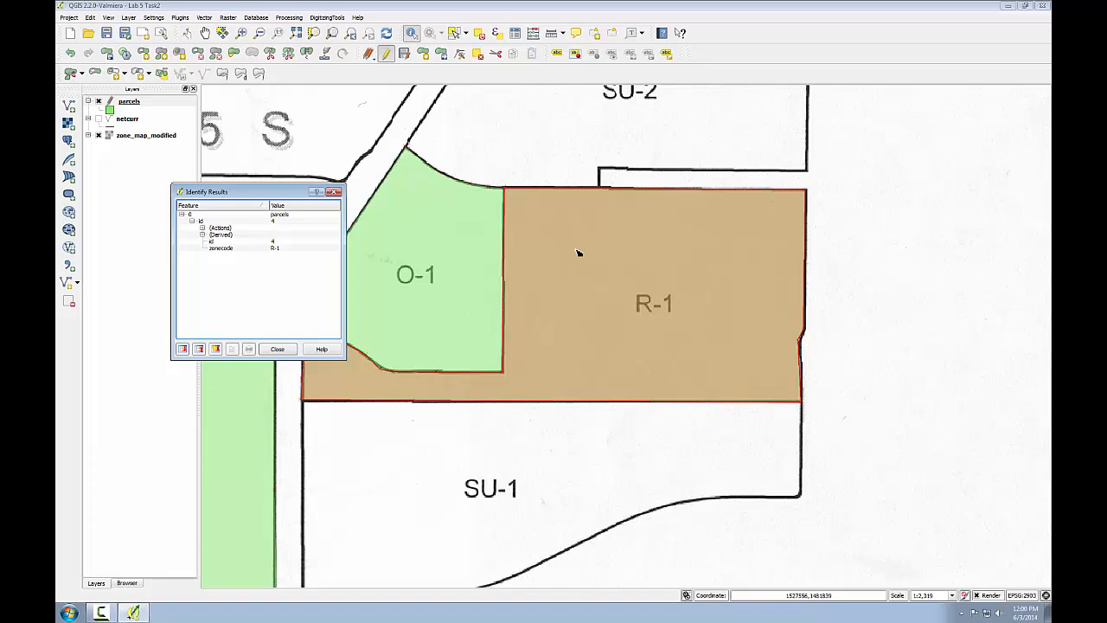
pyautogui.click(337, 192)
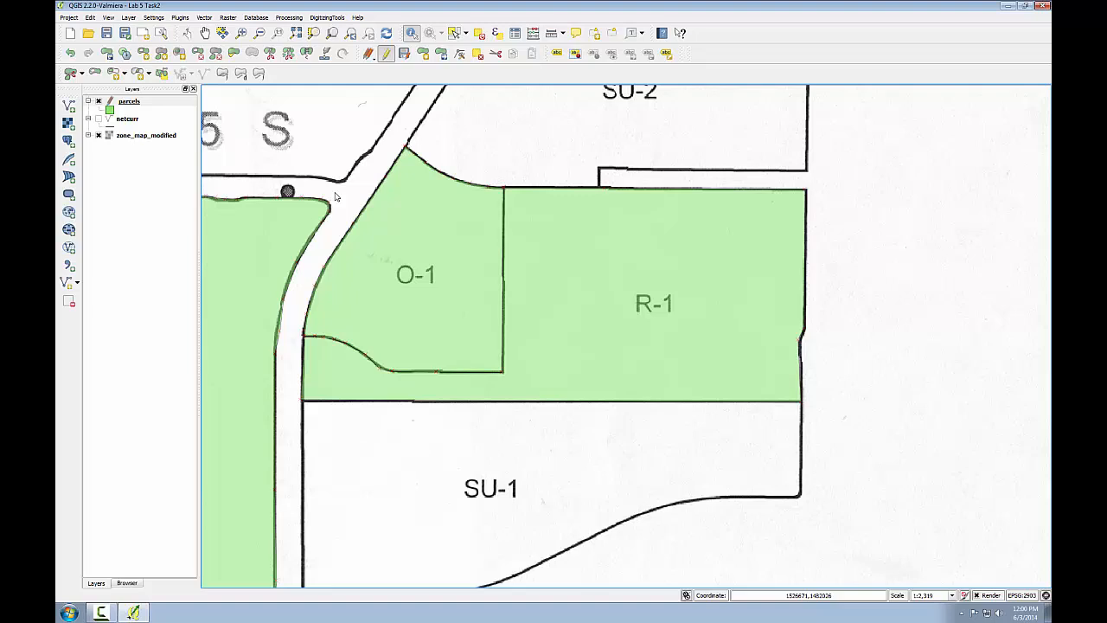
# Stop editing the parcels layer and save its changes
pyautogui.rightClick(123, 102)
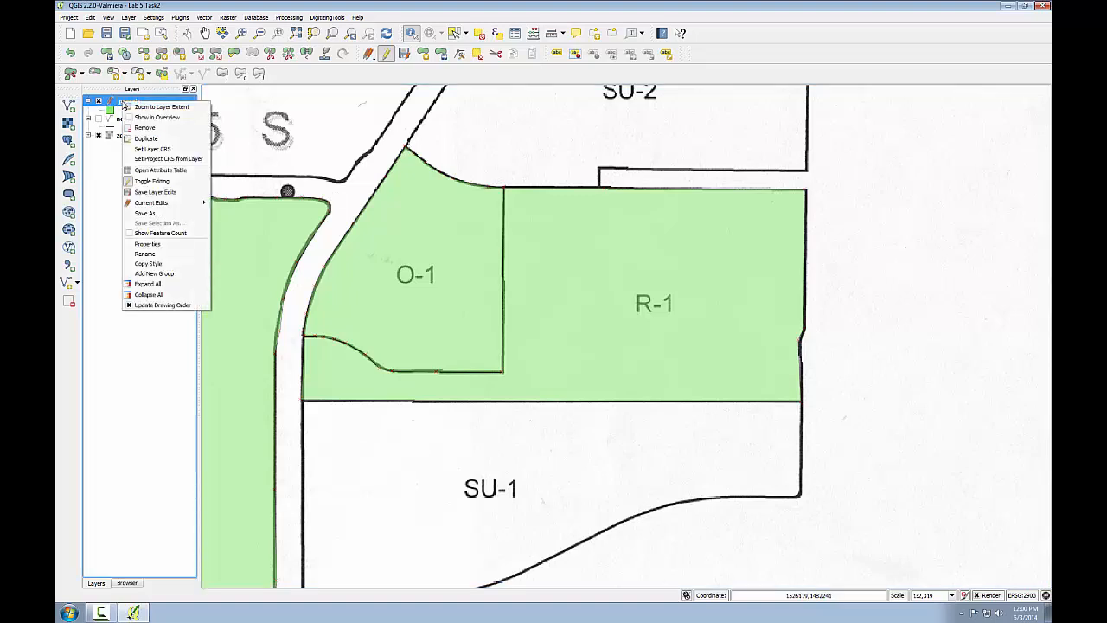
pyautogui.click(147, 182)
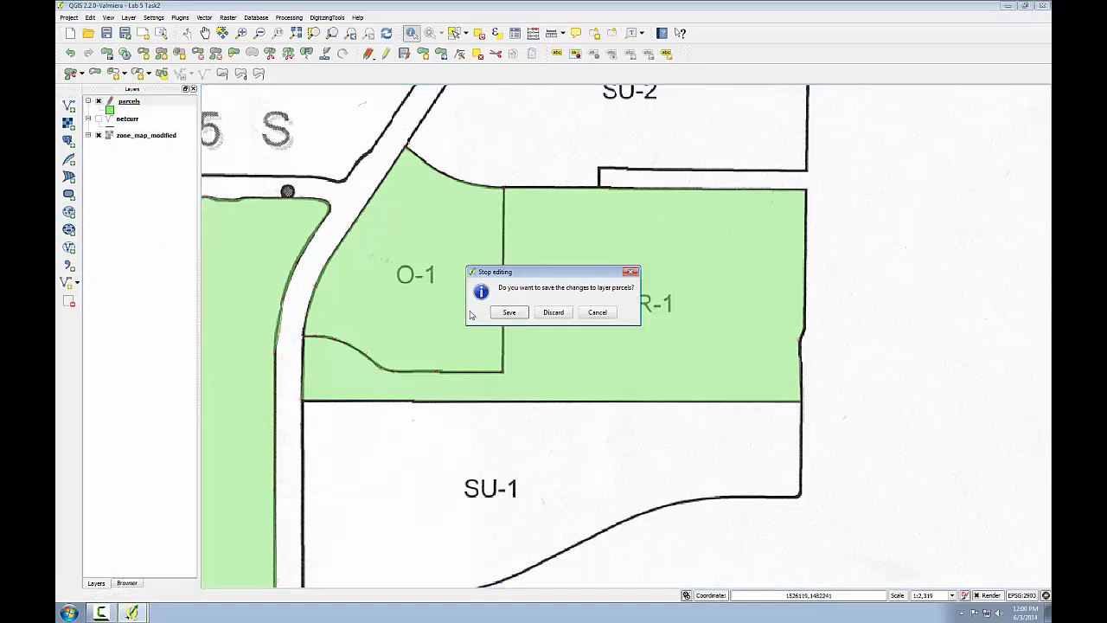
pyautogui.click(509, 313)
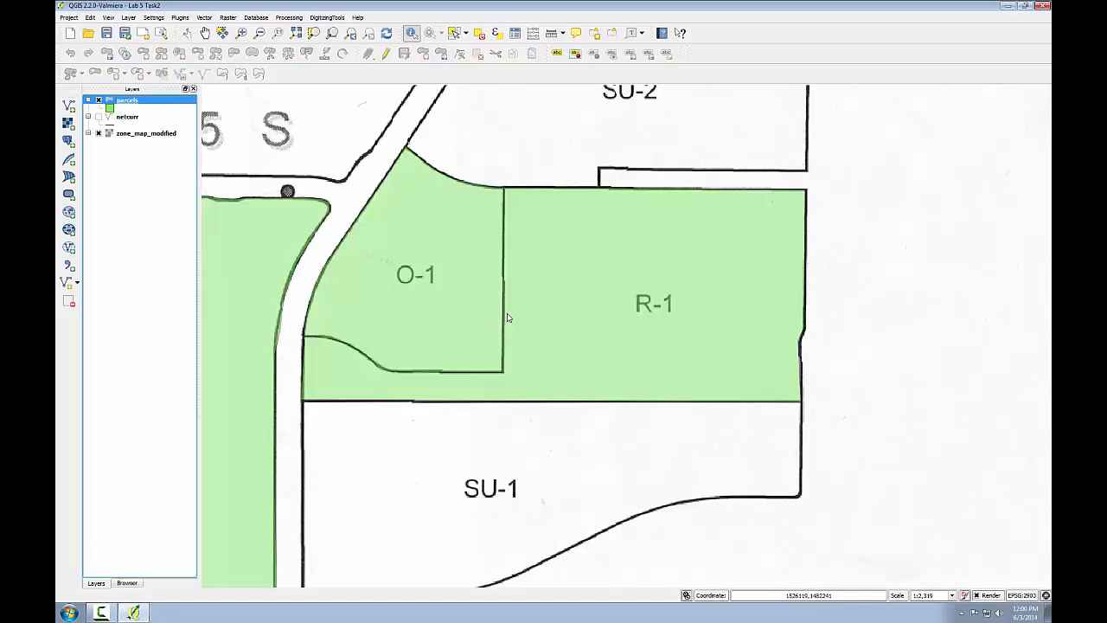